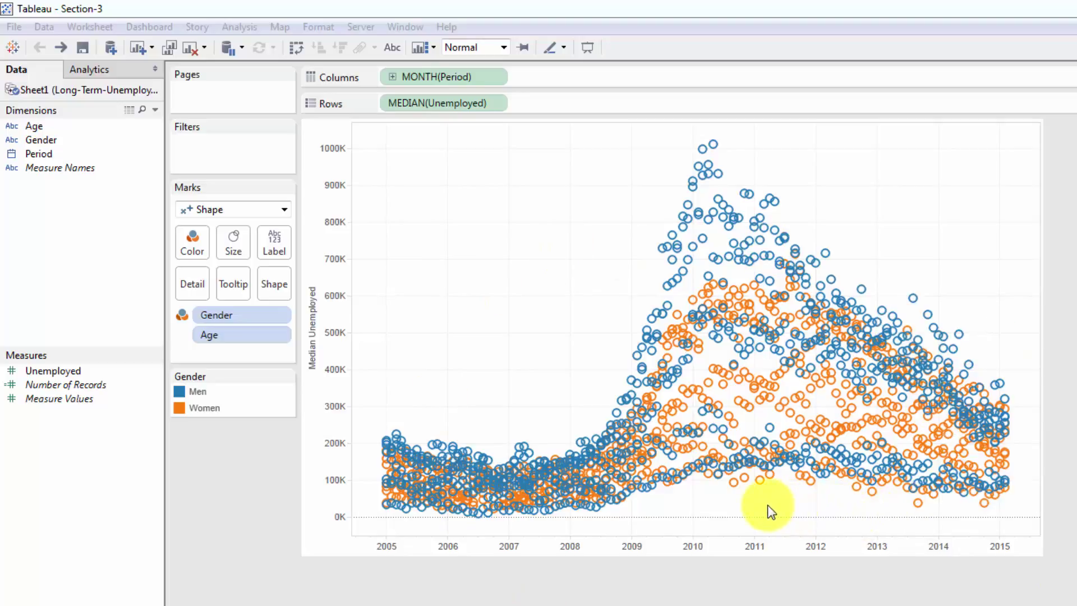
- Highlight the women's marks, then the men's marks, then clear the gender highlight
mouse_move(740, 484)
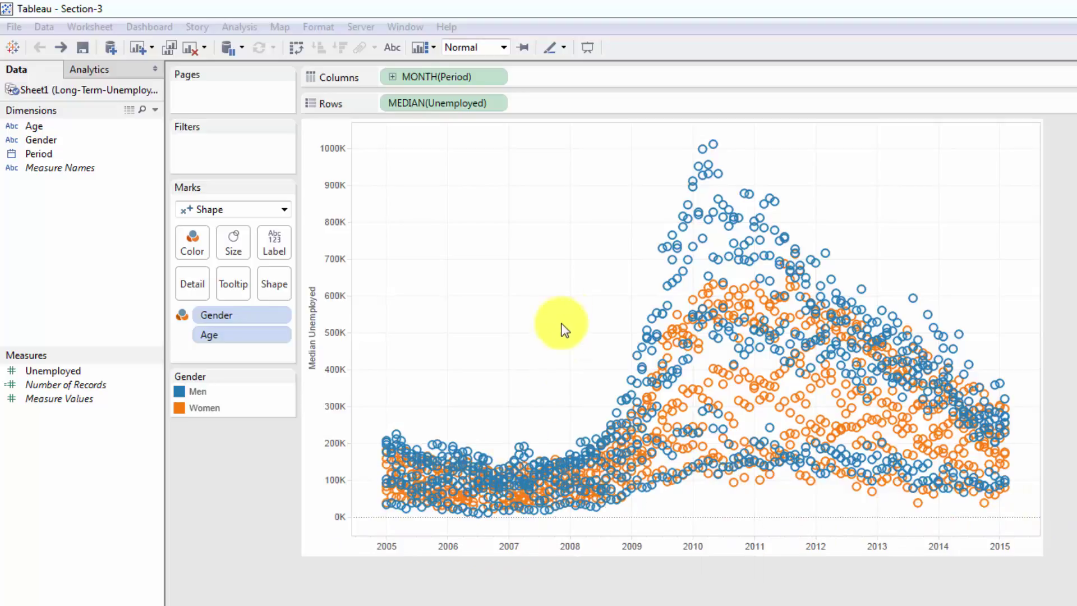
mouse_move(695, 287)
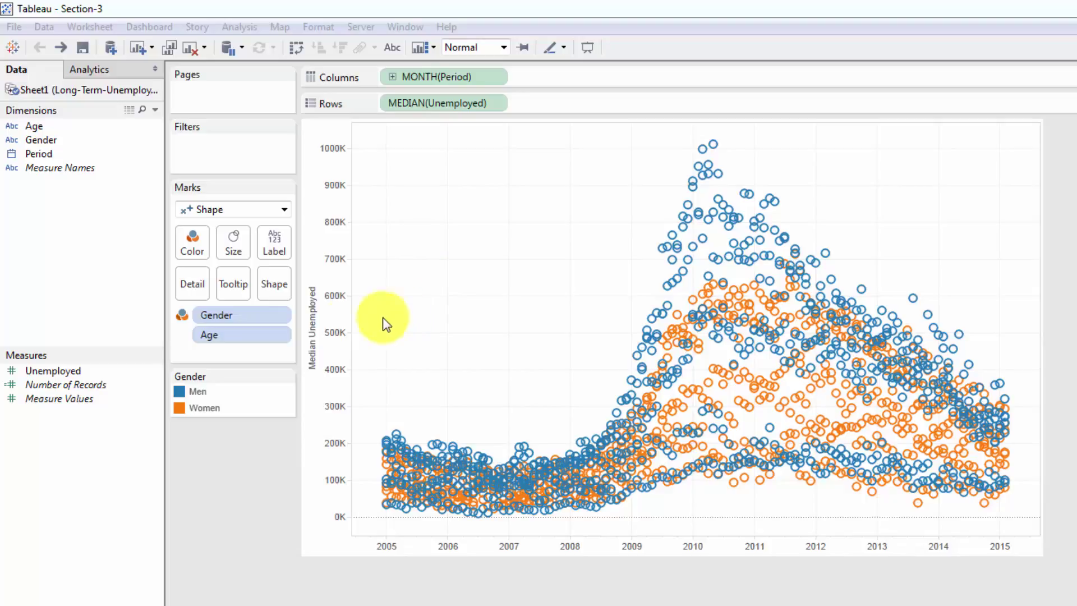
left_click(203, 410)
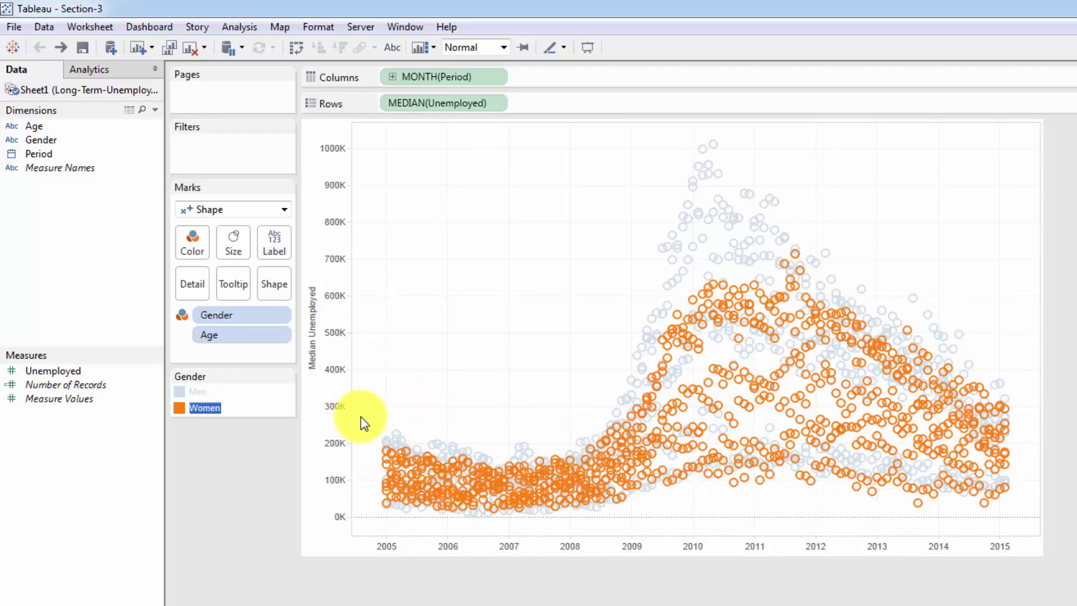
left_click(201, 392)
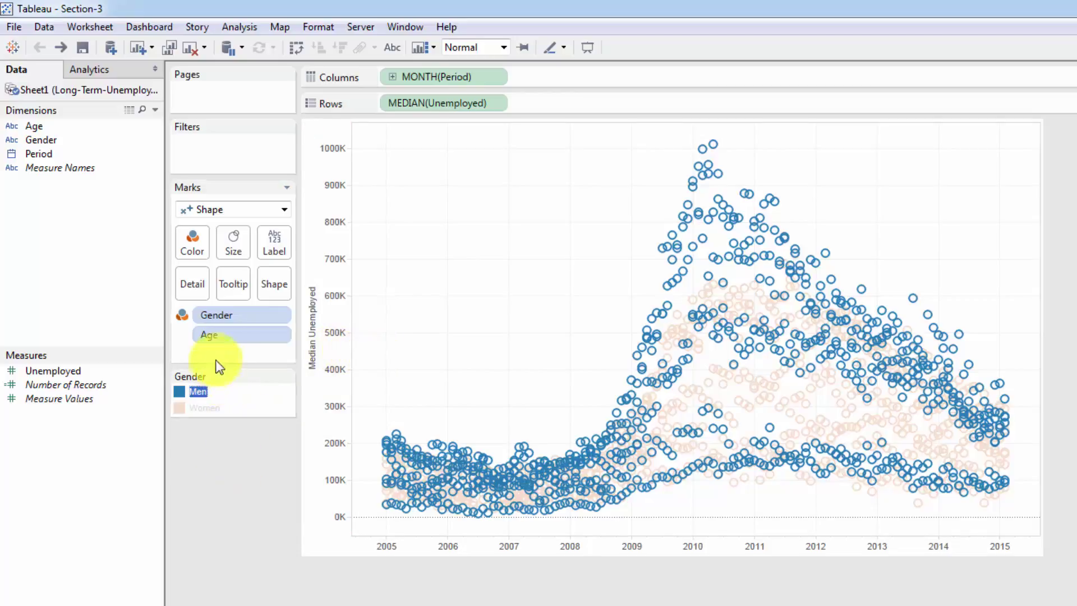
left_click(231, 445)
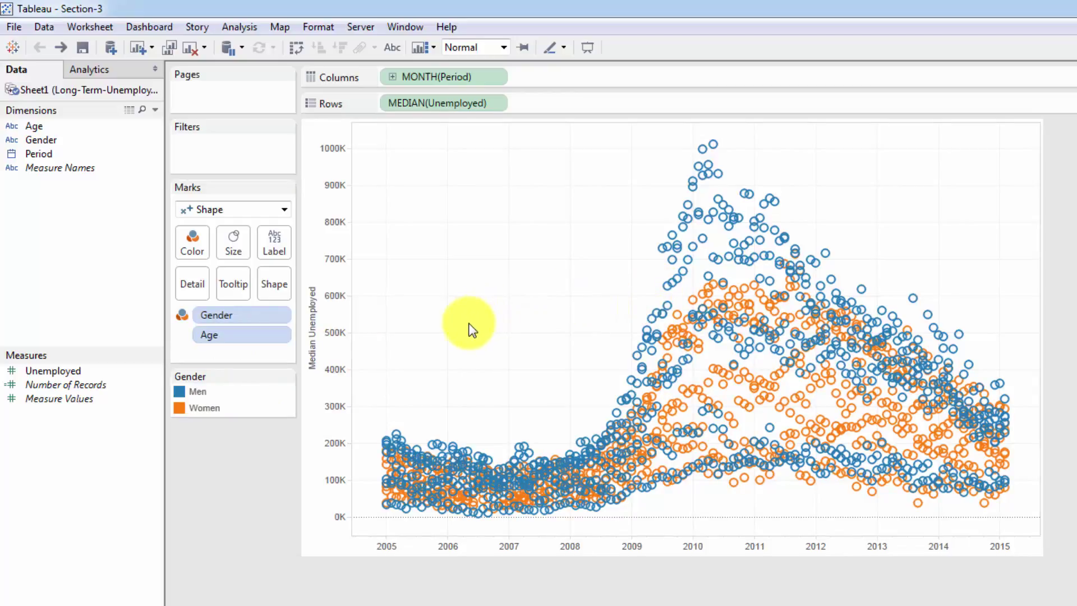
- Put the Age field on Shape so each age group gets its own symbol
left_click(214, 335)
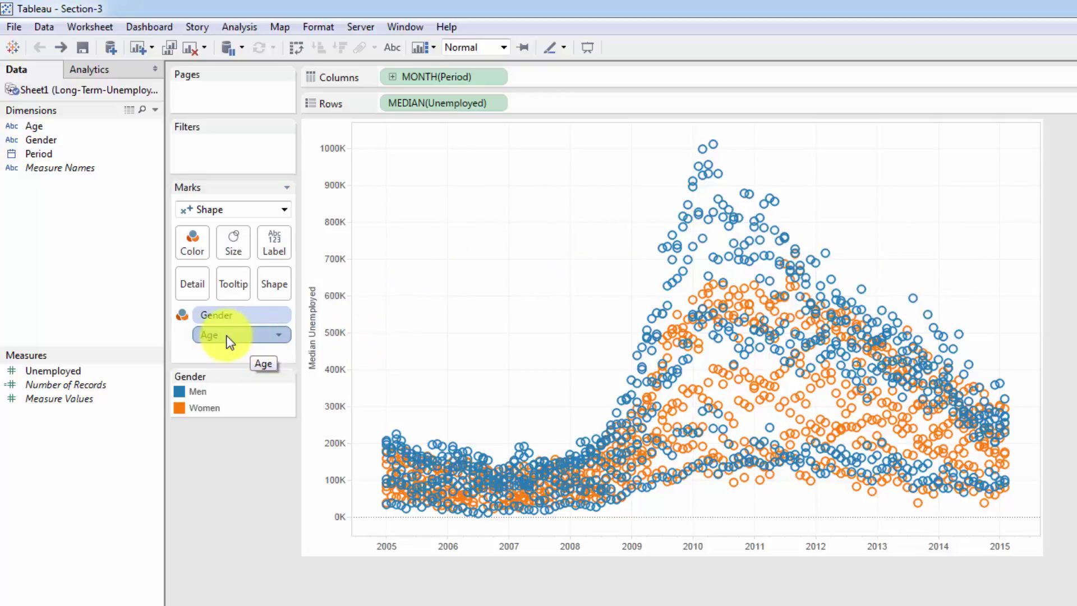
left_click_drag(225, 338, 275, 288)
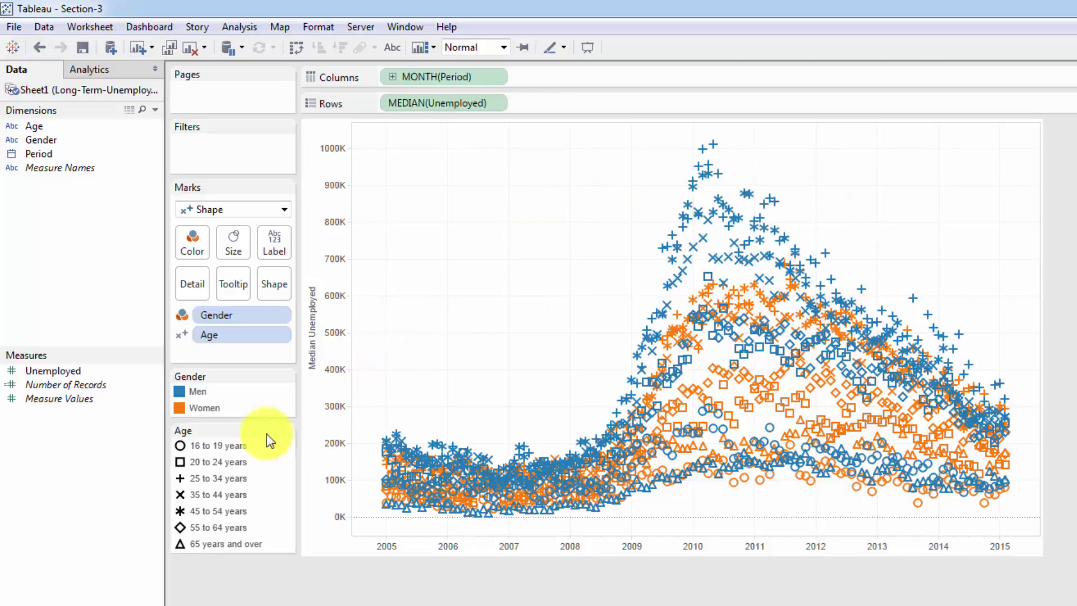
mouse_move(698, 320)
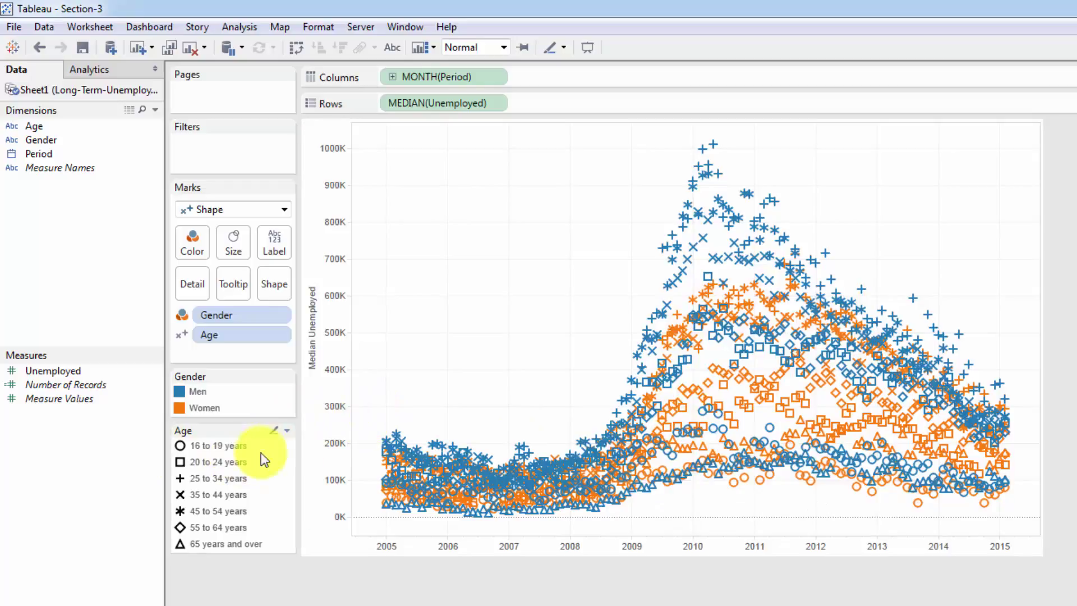
- Highlight the 35 to 44, 25 to 34 and 16 to 19 years groups in the Age legend
left_click(222, 496)
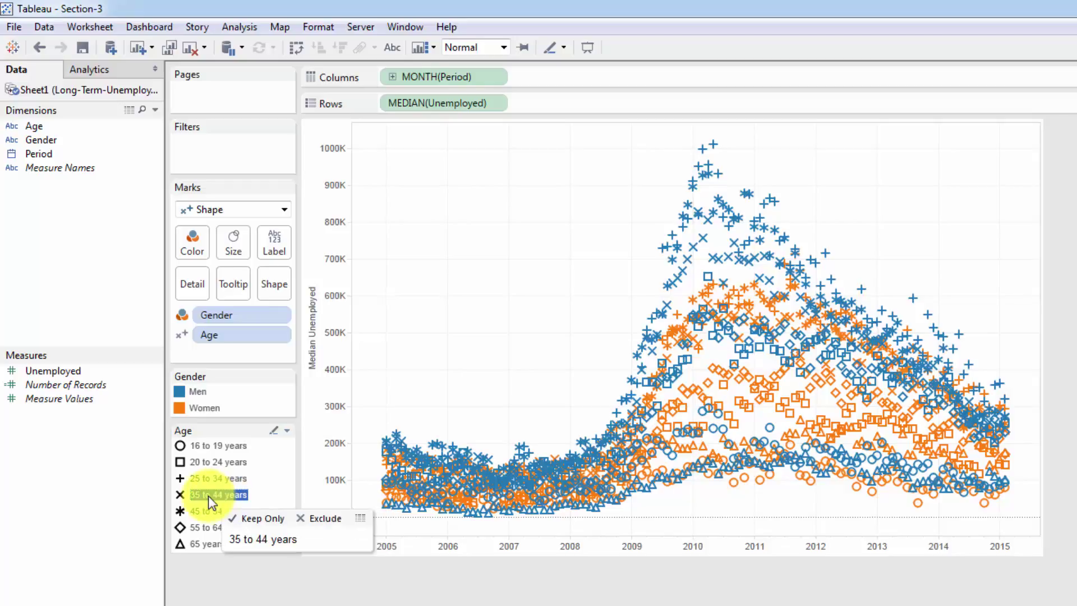
left_click(216, 478)
left_click(218, 446)
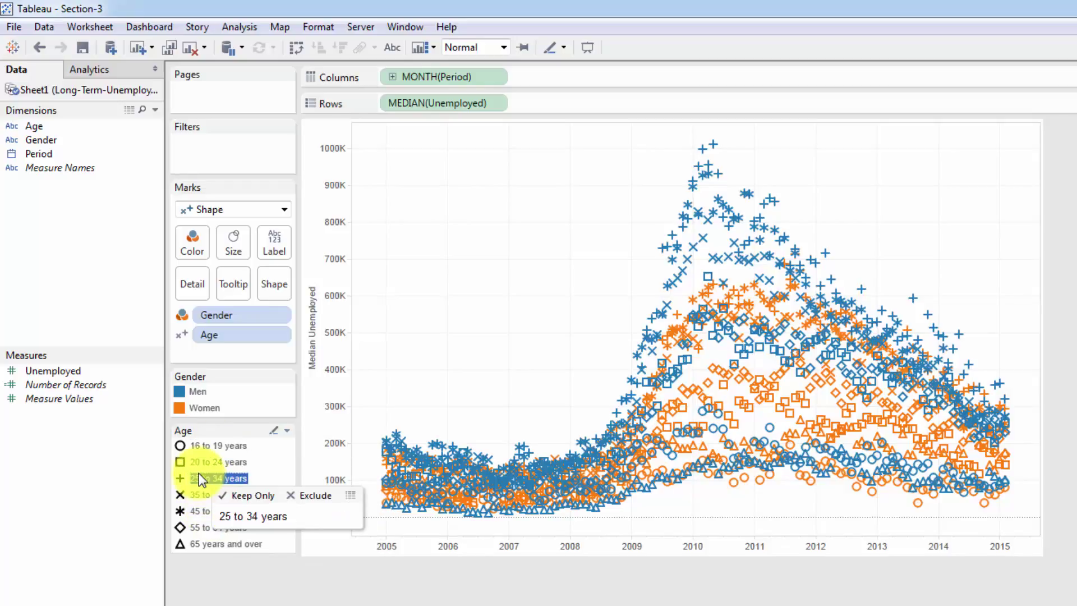
left_click(272, 430)
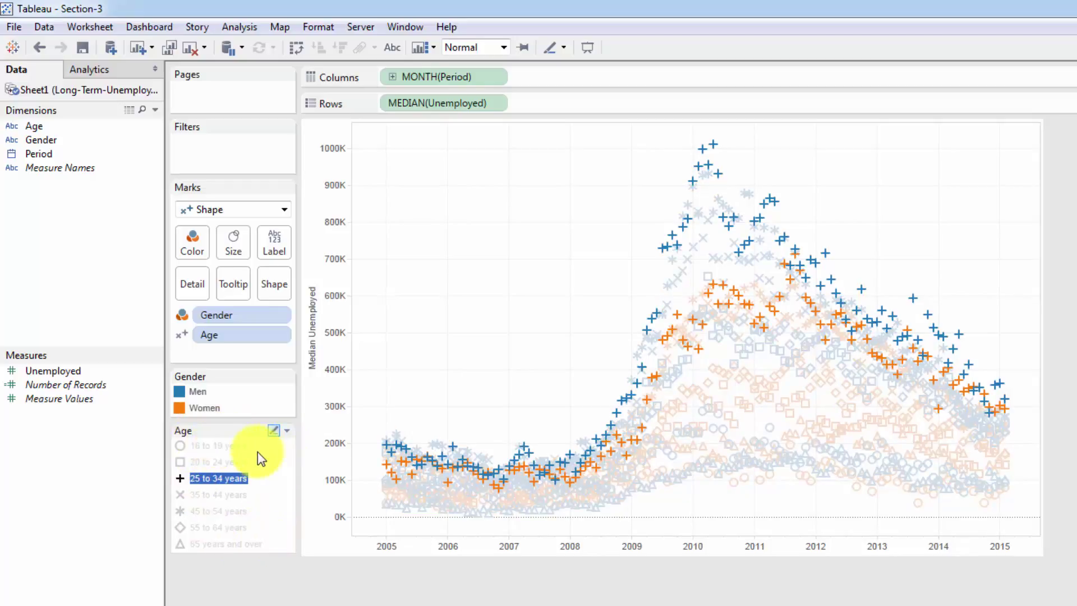
left_click(218, 494)
left_click(216, 511)
left_click(213, 527)
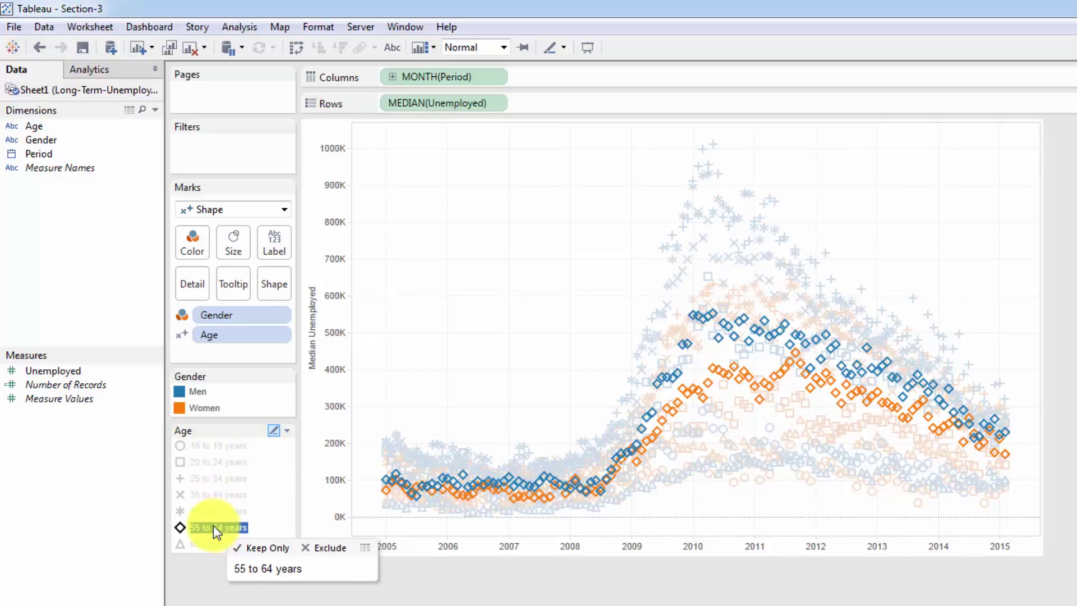
left_click(212, 543)
left_click(217, 444)
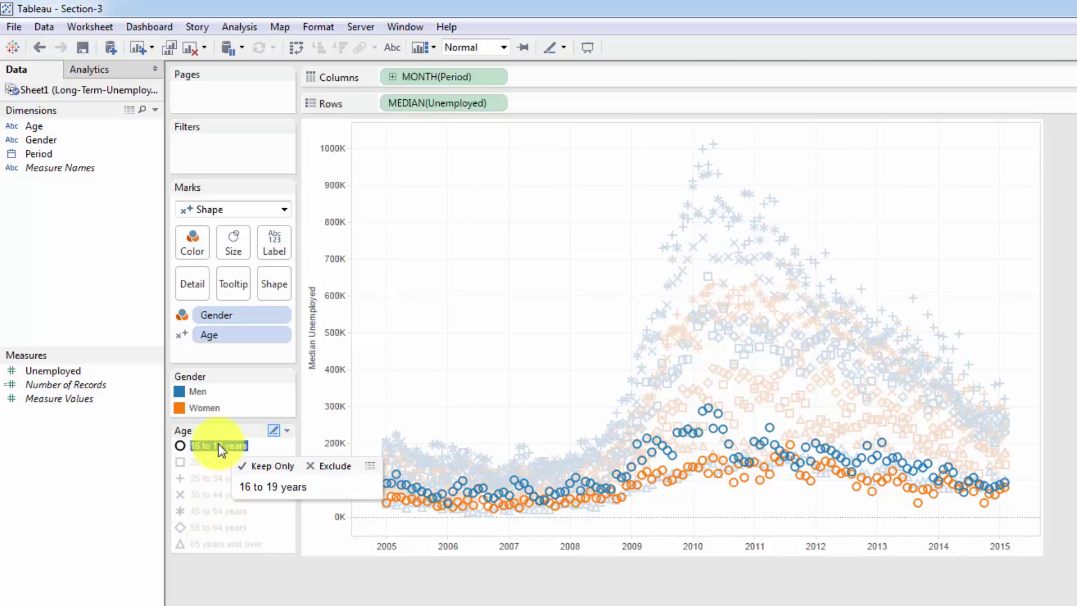
left_click(222, 459)
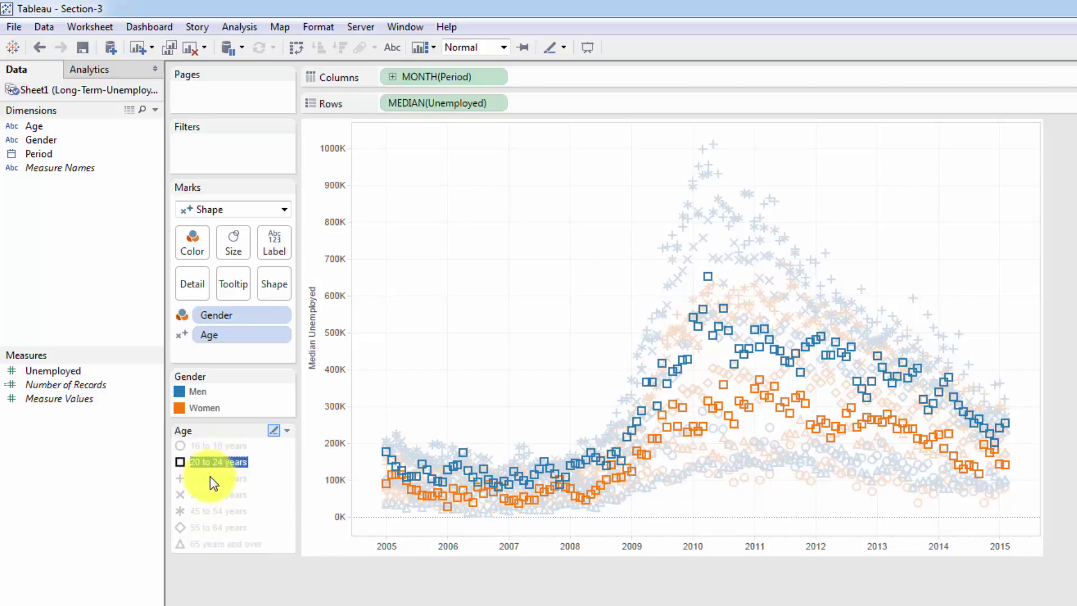
left_click(208, 477)
left_click(208, 494)
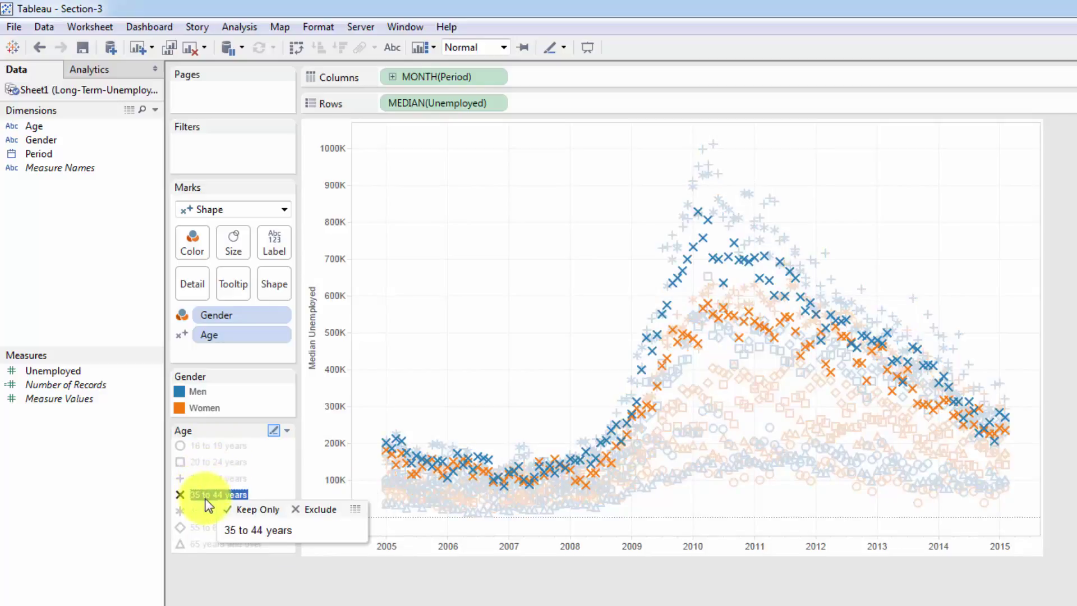
left_click(209, 510)
left_click(204, 494)
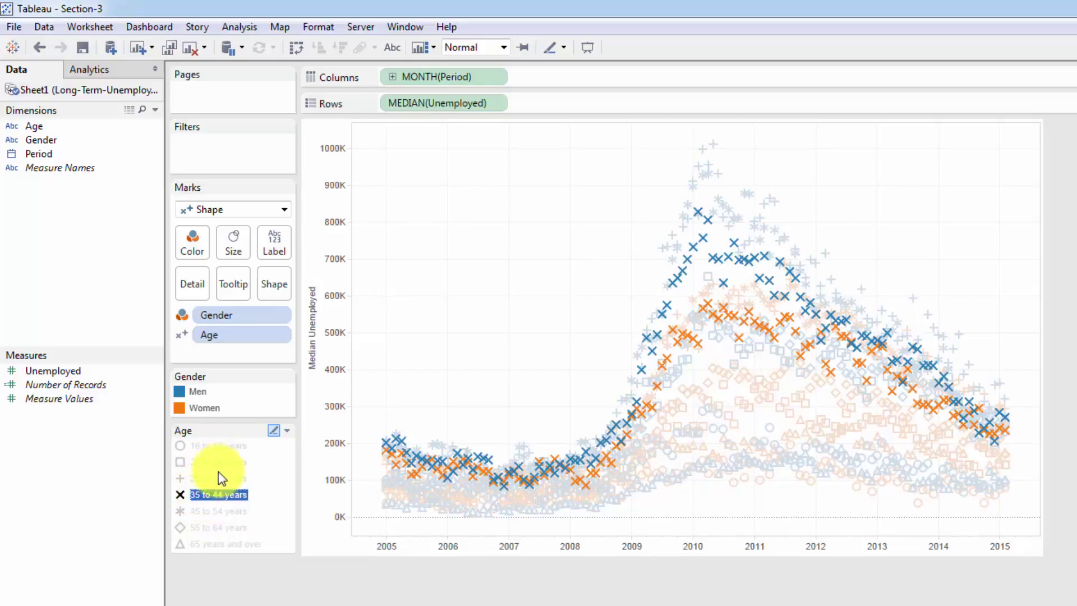
left_click(219, 478)
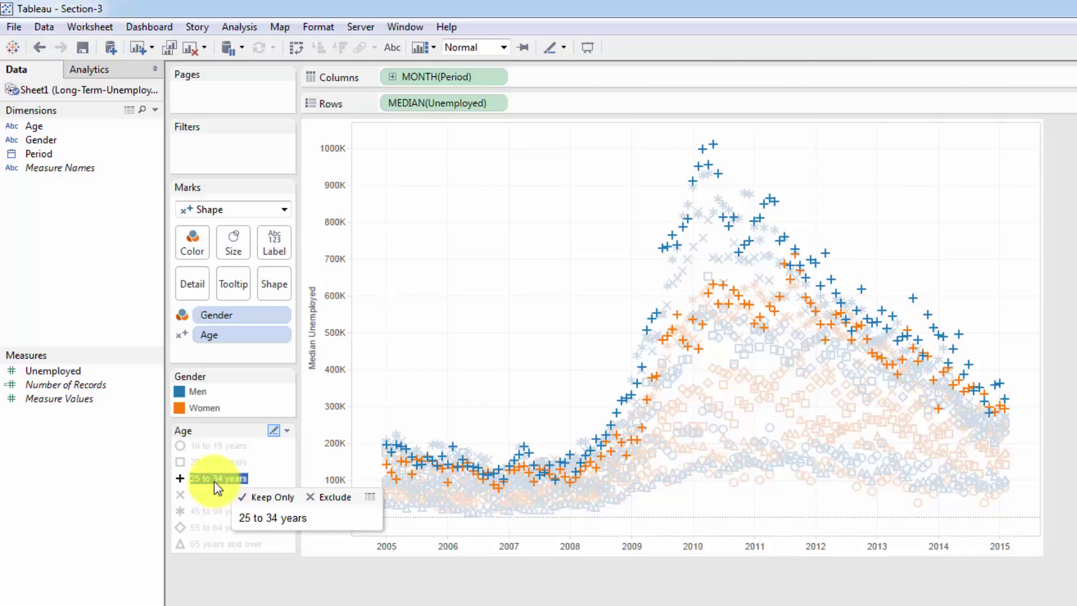
left_click(213, 480)
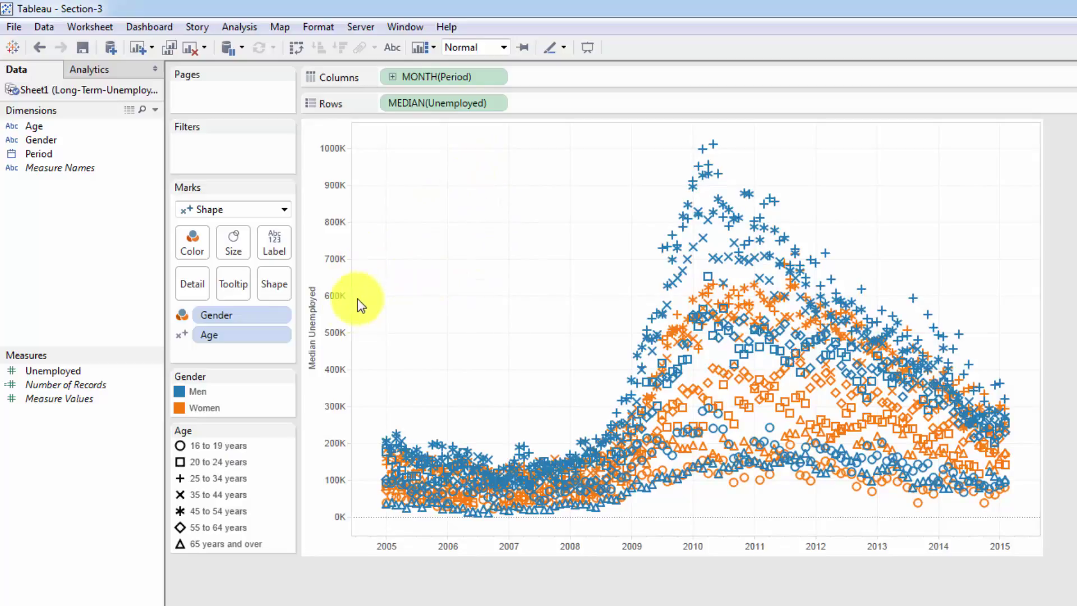
- Remove Age from Marks, switch the mark type to Line, and aggregate Unemployed as Sum
left_click_drag(284, 335, 308, 498)
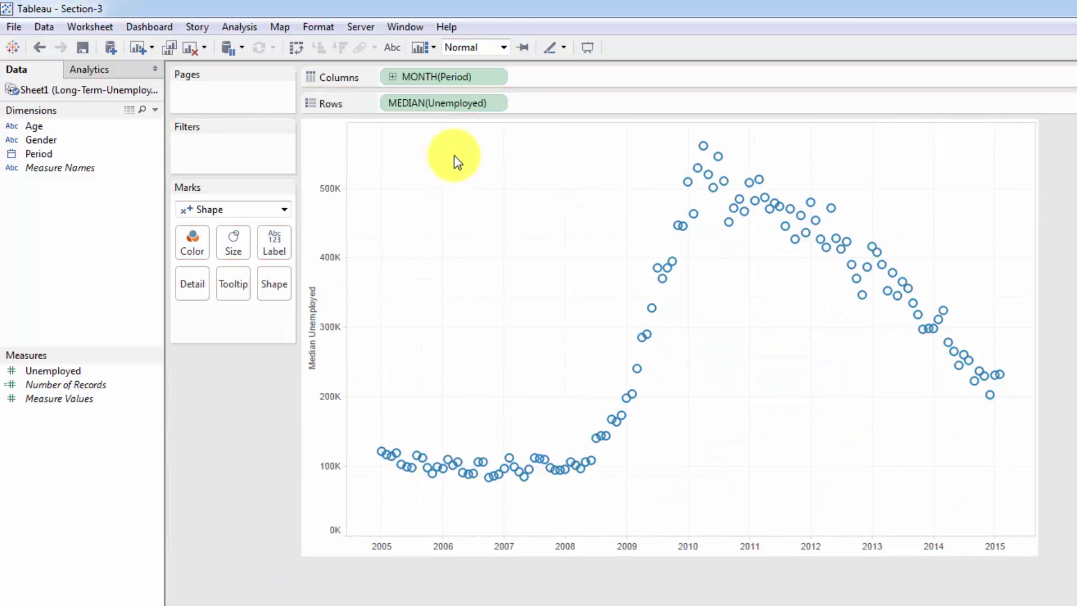
left_click(284, 209)
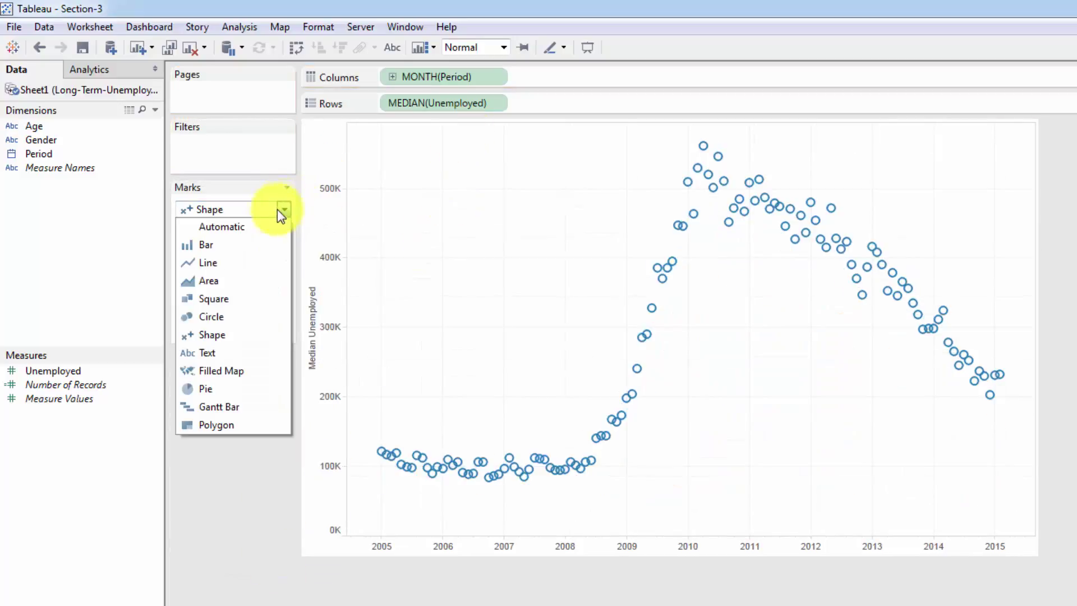
left_click(216, 261)
left_click(497, 104)
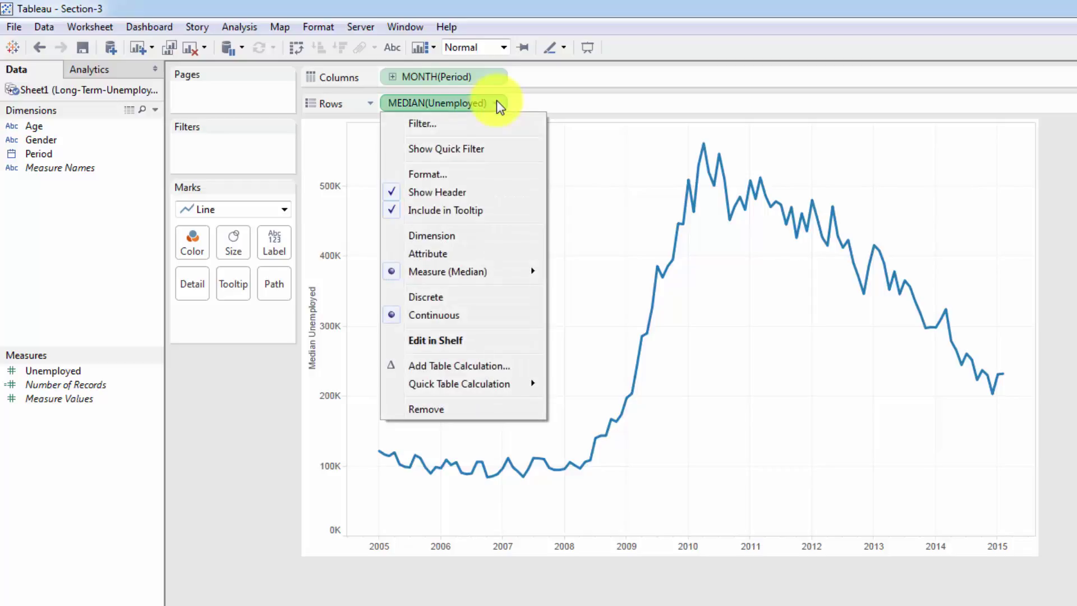
mouse_move(476, 272)
left_click(578, 276)
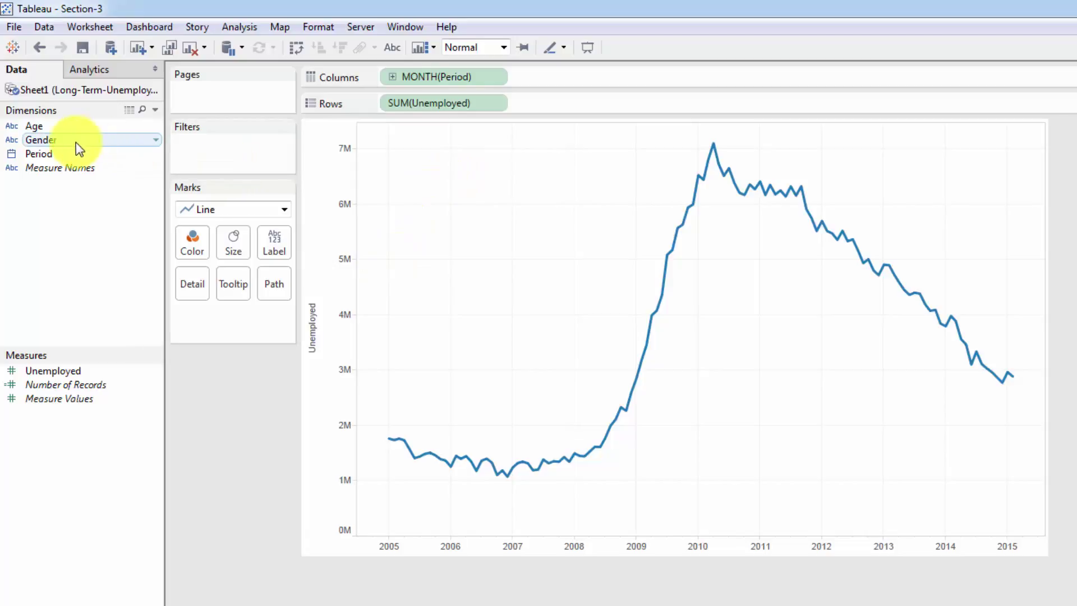
- Drop Age from the Dimensions pane onto Color to get seven age-group lines
left_click(33, 128)
left_click_drag(32, 130, 192, 253)
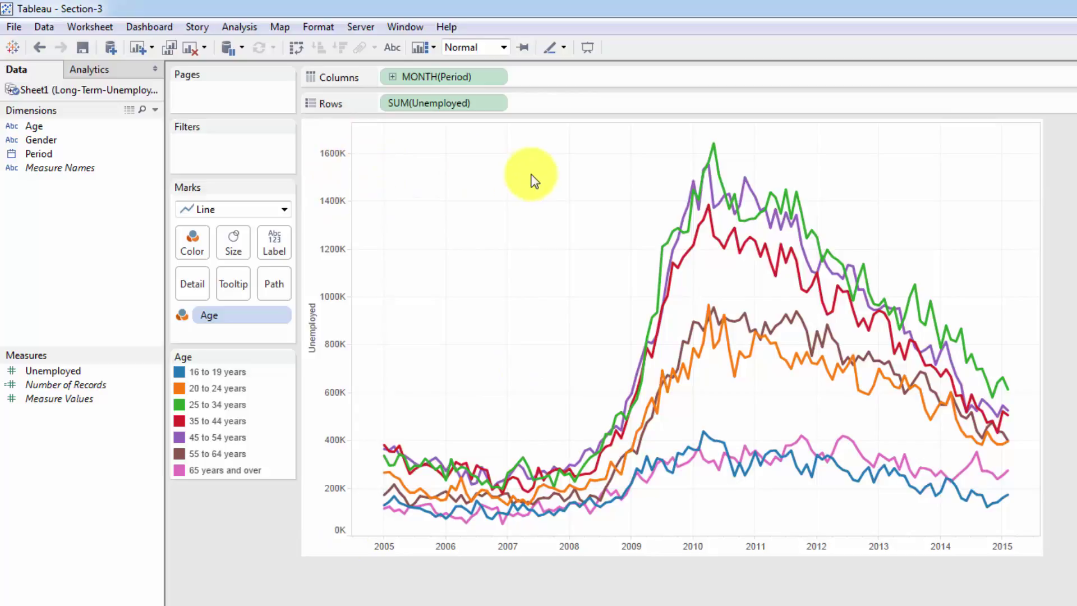
mouse_move(717, 147)
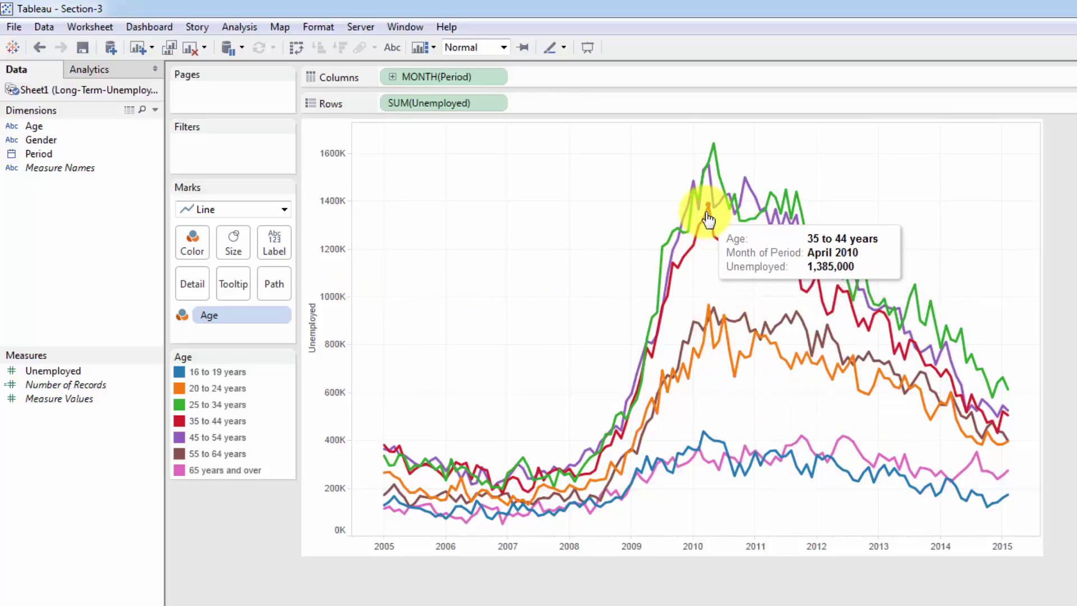
mouse_move(717, 214)
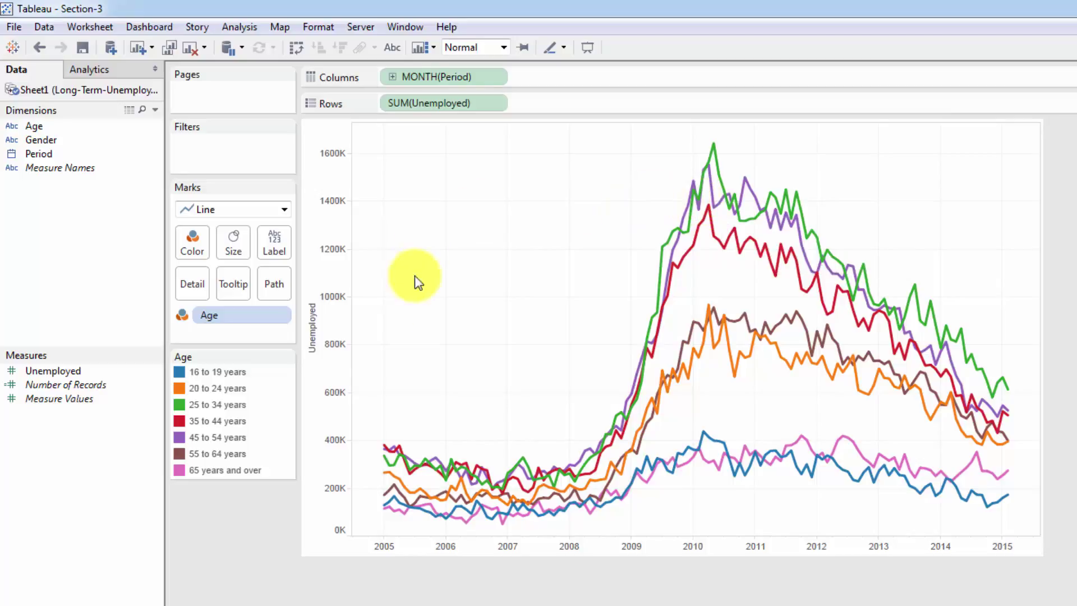
- Highlight each age-group line from 16 to 19 through 65 years and over, then clear the highlight
left_click(199, 372)
left_click(203, 388)
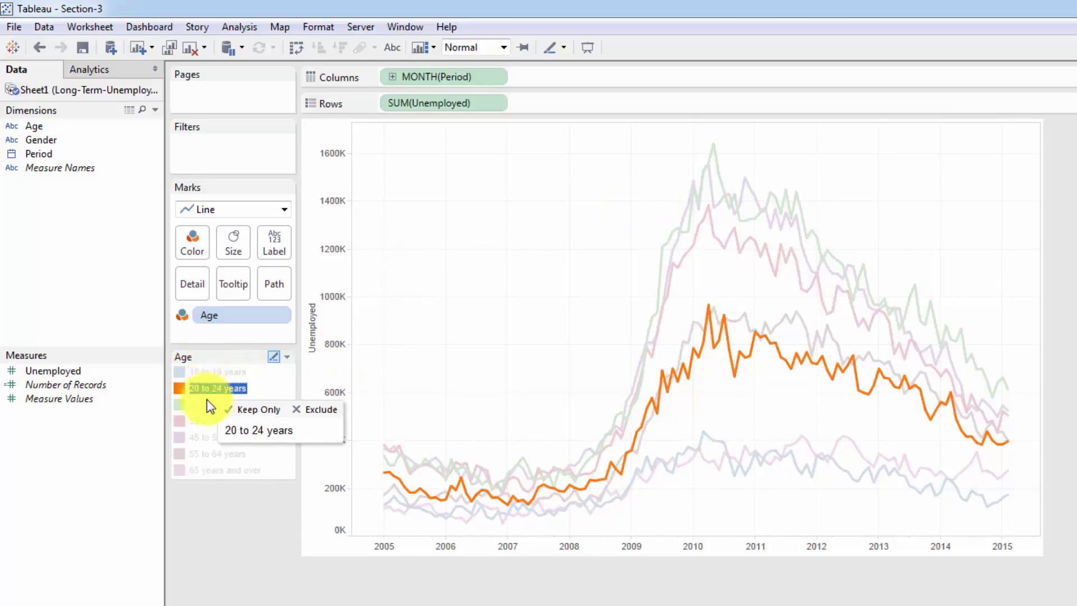
left_click(204, 404)
left_click(210, 423)
left_click(210, 437)
left_click(211, 453)
left_click(211, 467)
left_click(209, 443)
left_click(373, 380)
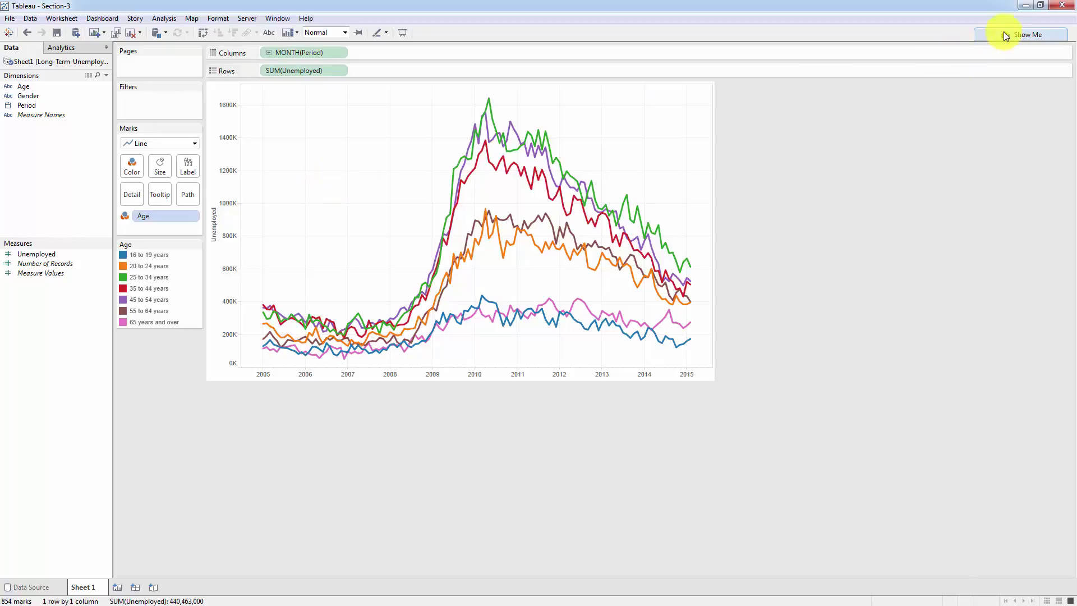
- Float the Show Me panel beside the chart and turn the line chart into a treemap
left_click(1022, 32)
left_click_drag(1022, 31, 783, 163)
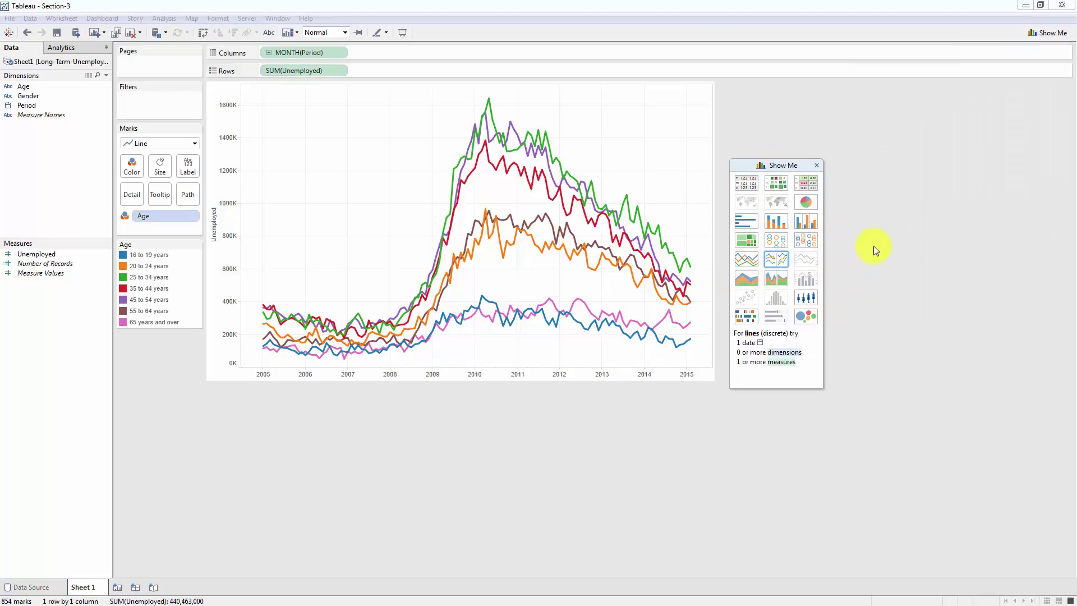
left_click(746, 240)
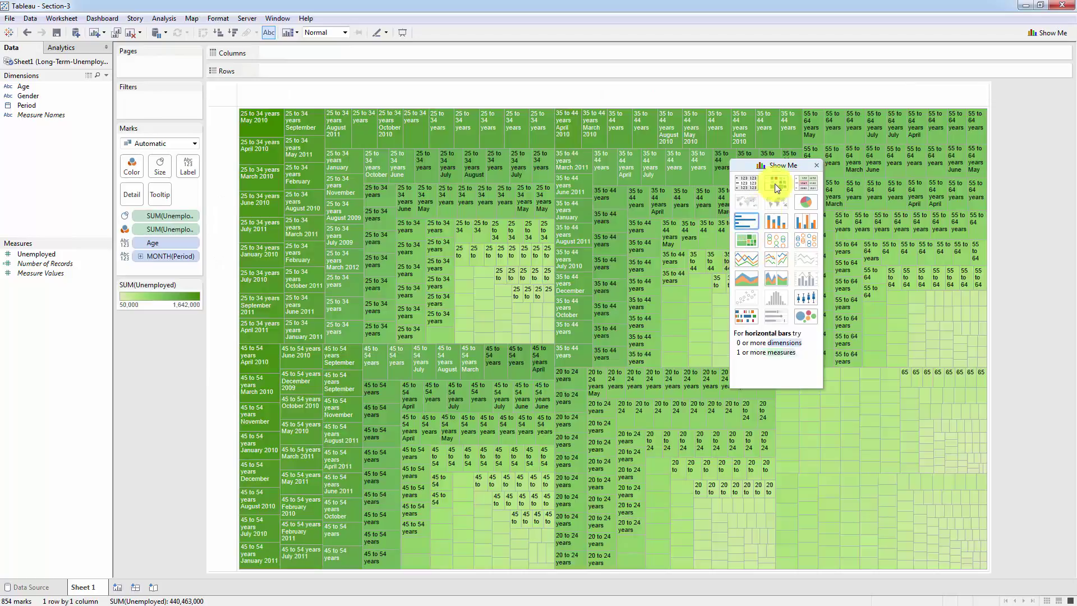
- Switch the treemap to packed bubbles, moving the Show Me panel out of the way
left_click_drag(821, 172, 852, 235)
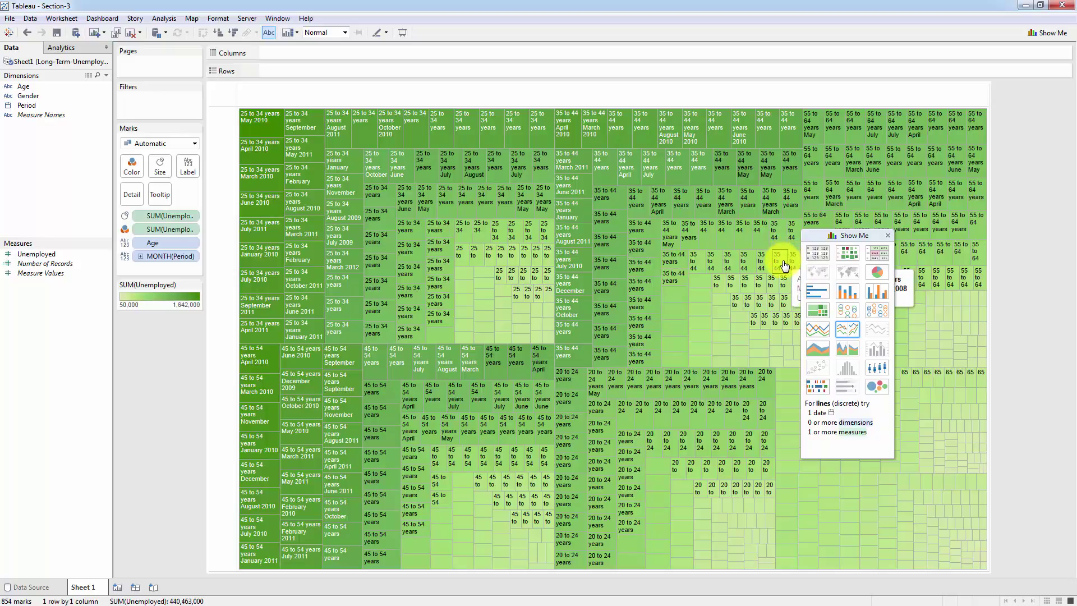
left_click_drag(847, 238, 714, 236)
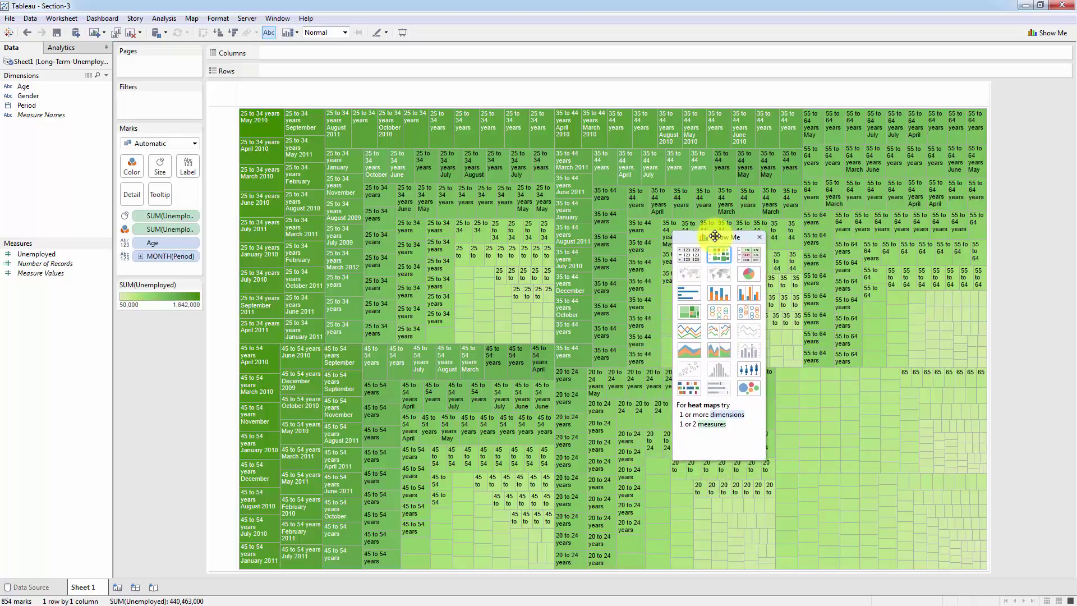
left_click(752, 390)
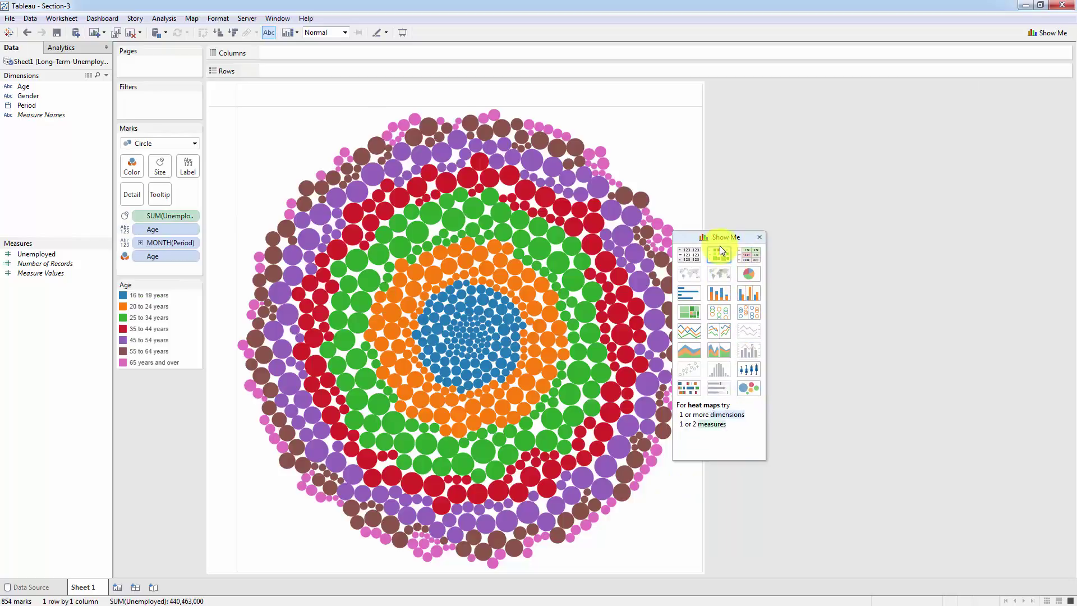
left_click_drag(723, 239, 808, 217)
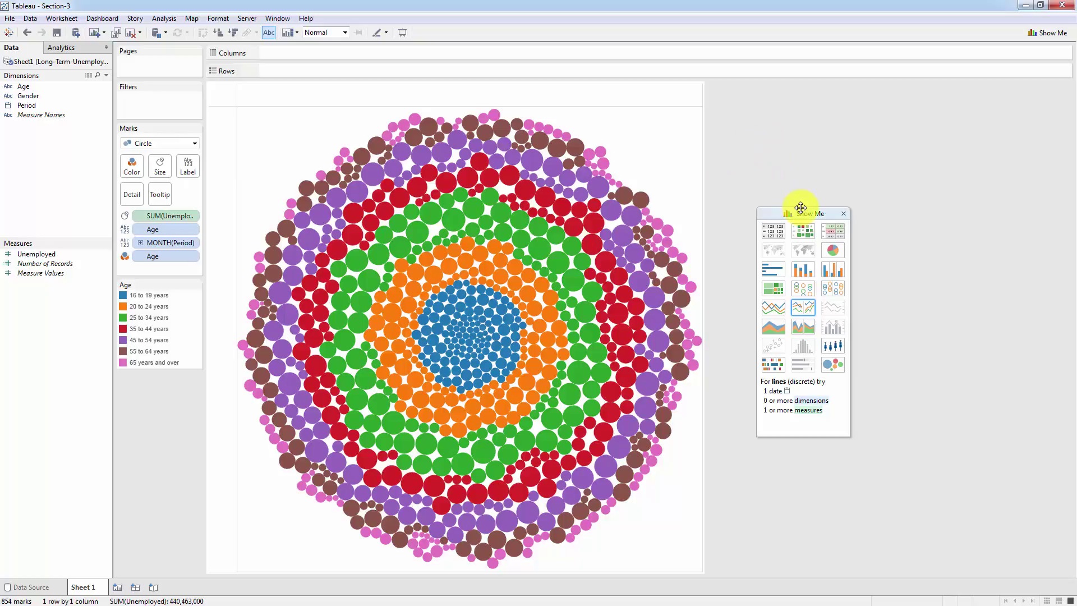
left_click_drag(799, 207, 785, 176)
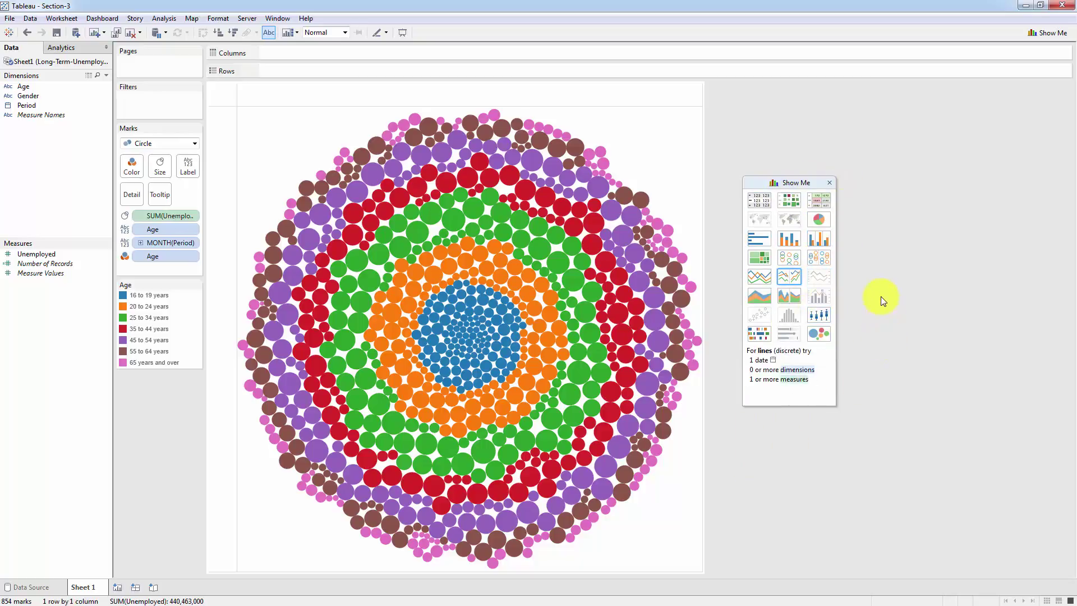
- Switch to a stacked area chart and resize the view narrower and shorter
left_click(759, 297)
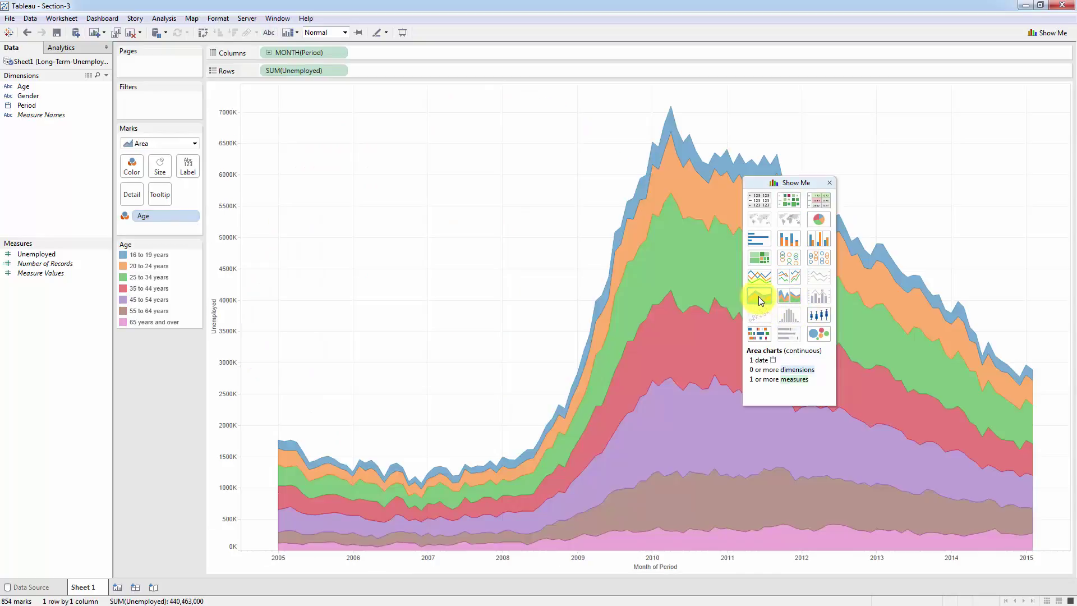
left_click_drag(1060, 239, 714, 223)
left_click_drag(487, 571, 525, 336)
left_click_drag(788, 182, 781, 96)
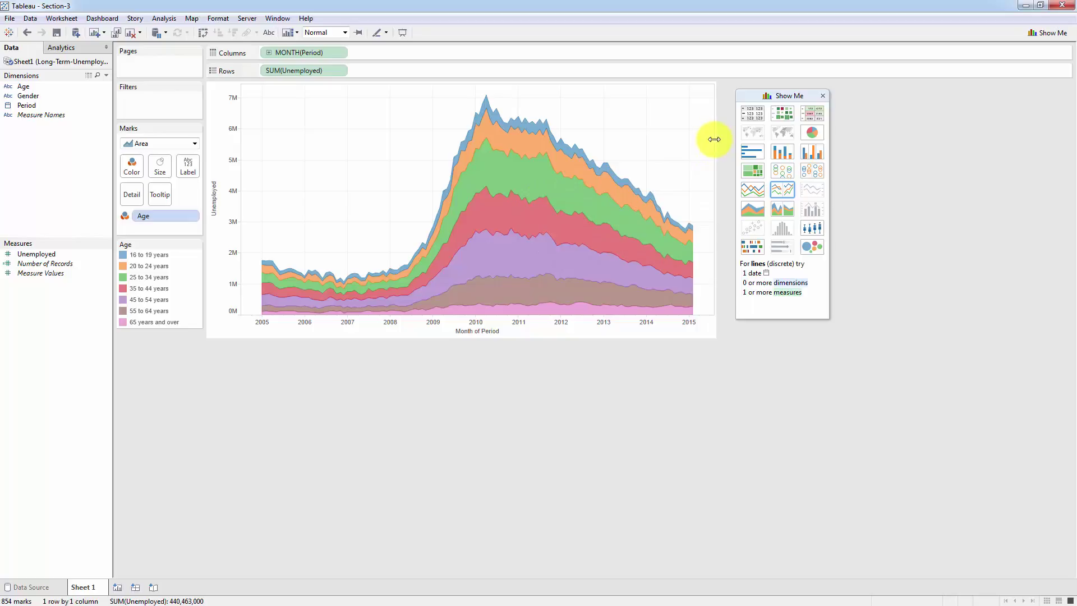
left_click_drag(715, 138, 619, 131)
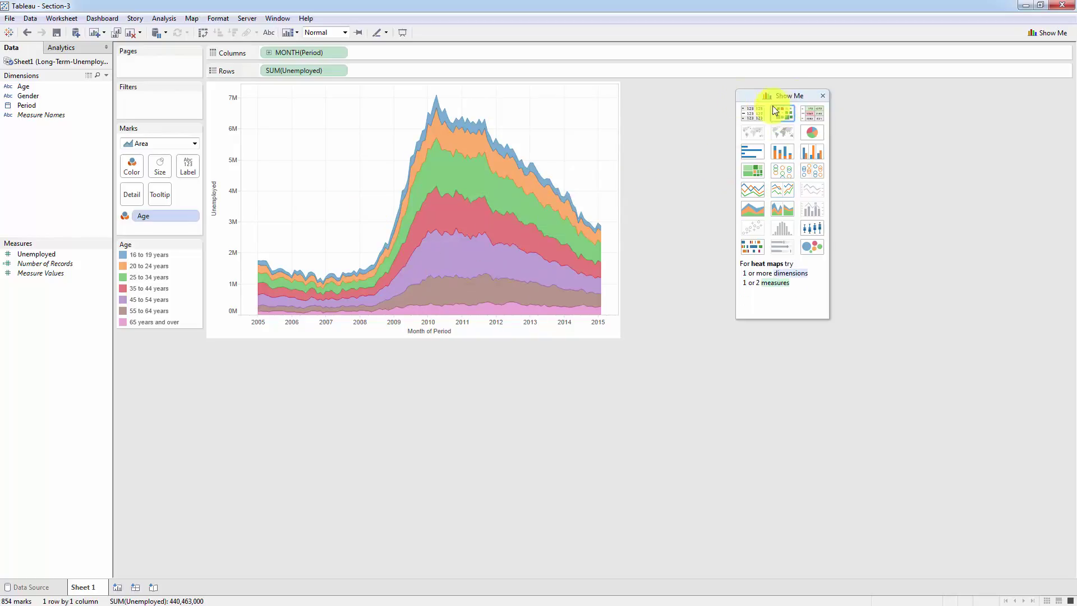
- Close Show Me and set the Marks type to Area
left_click(822, 97)
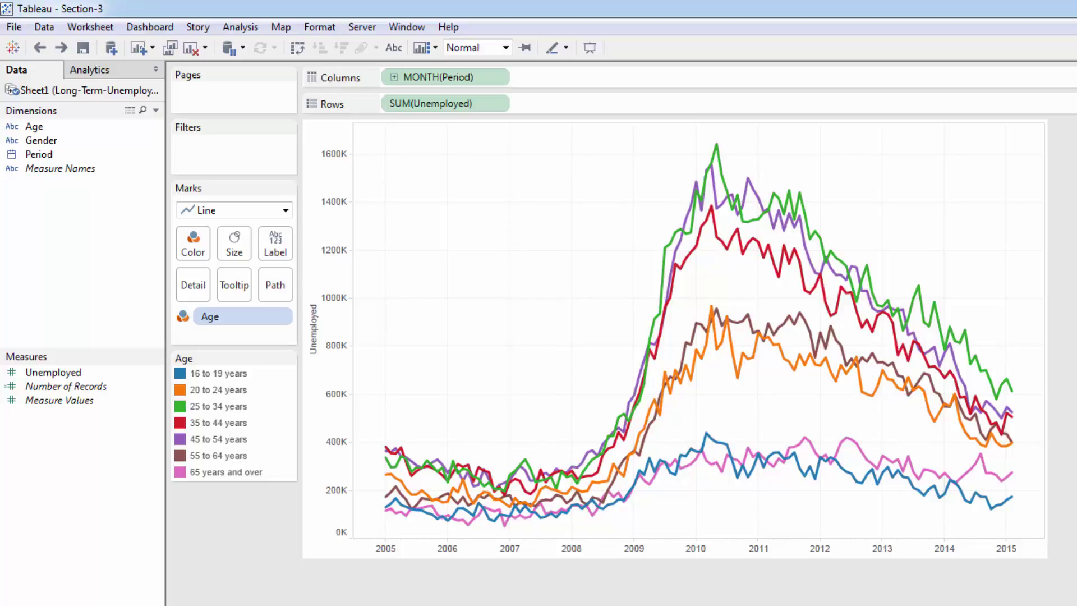
left_click(254, 209)
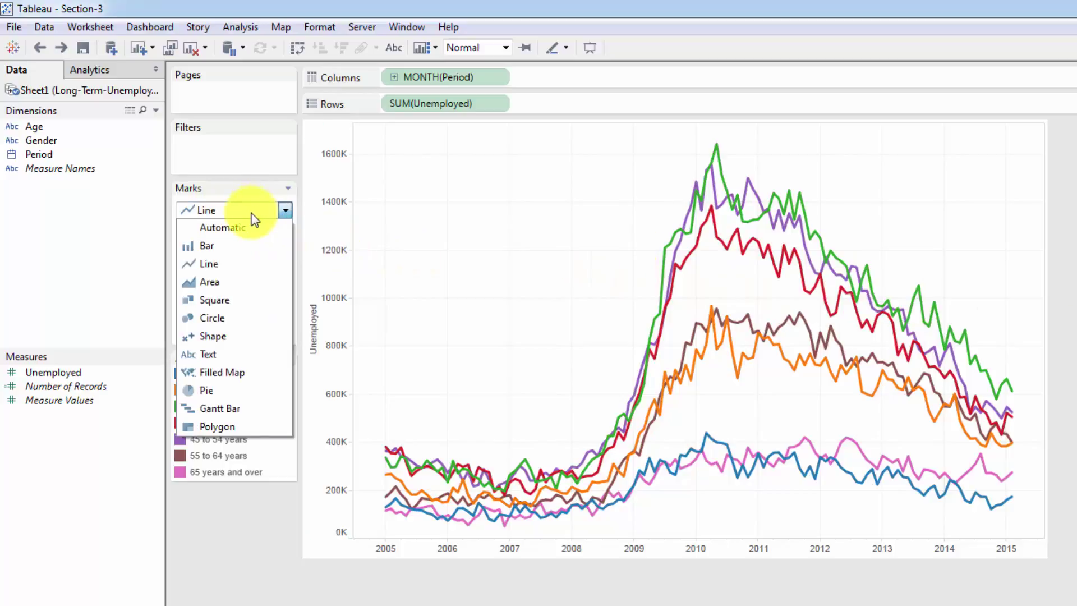
left_click(219, 288)
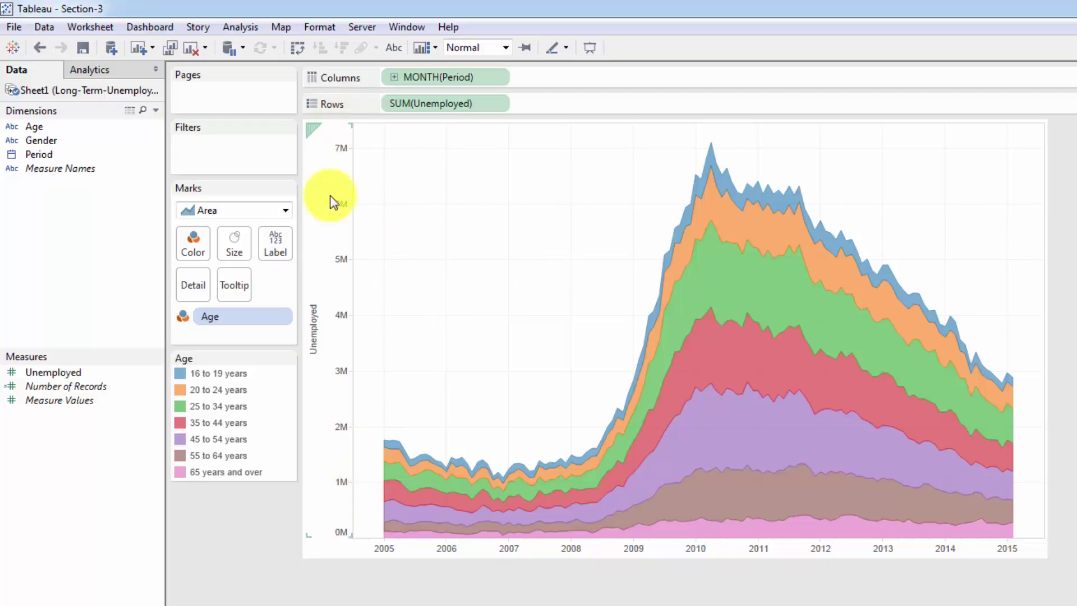
- Change the Marks type back to Line
left_click(265, 211)
left_click(214, 263)
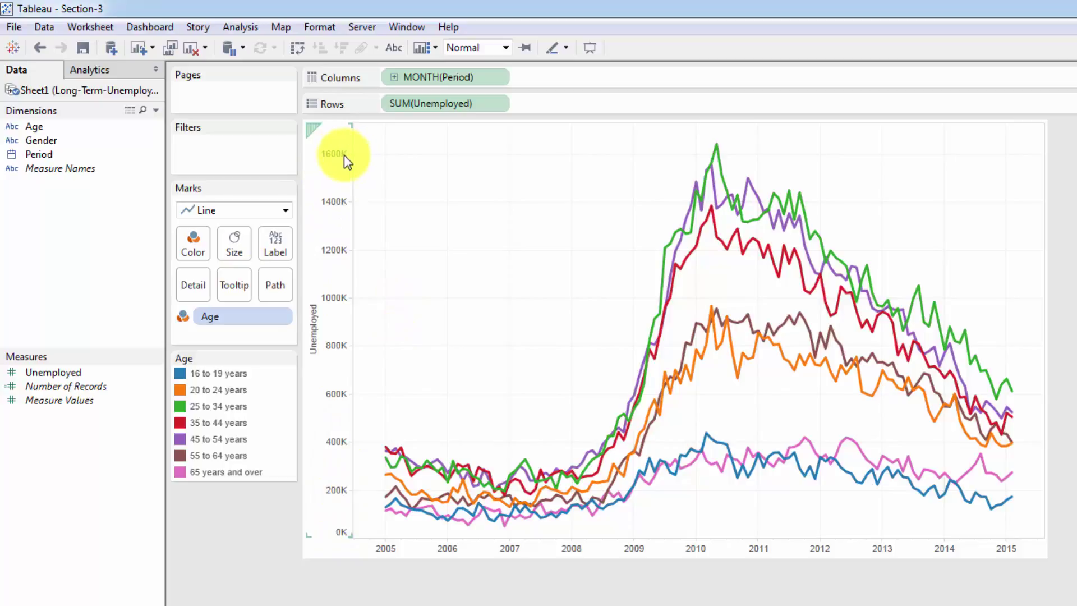
mouse_move(696, 467)
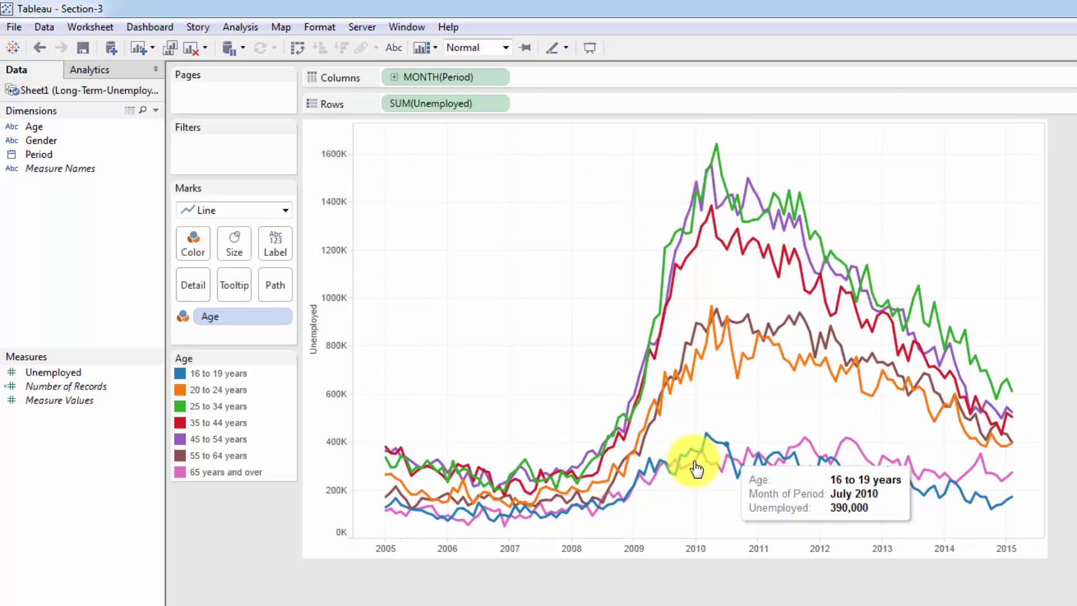
left_click(285, 212)
- Set the marks to Area, then highlight and clear the 25 to 34 years band
left_click(240, 279)
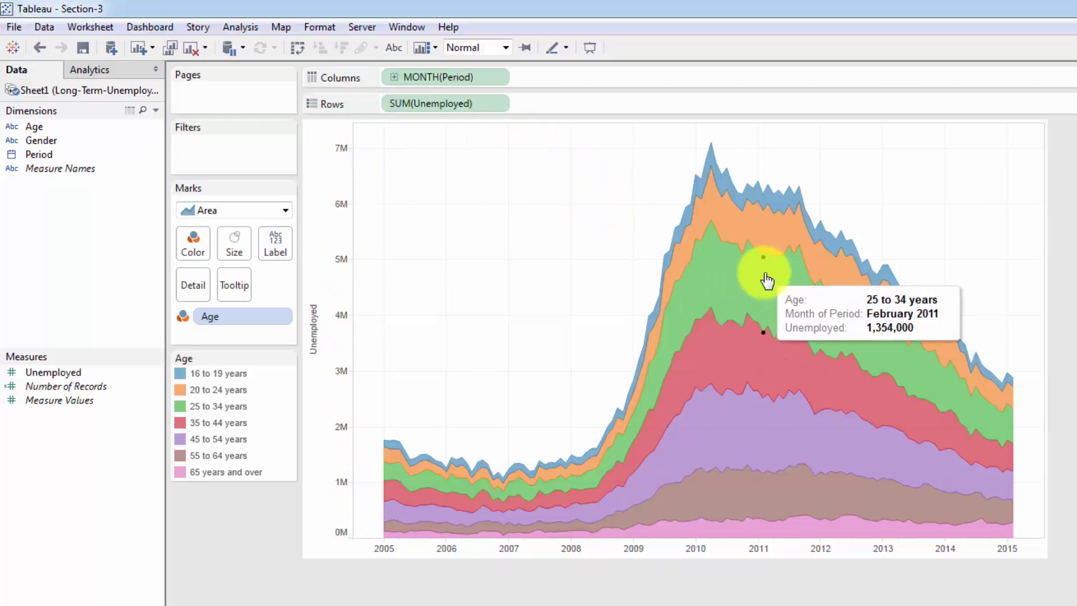
left_click(713, 281)
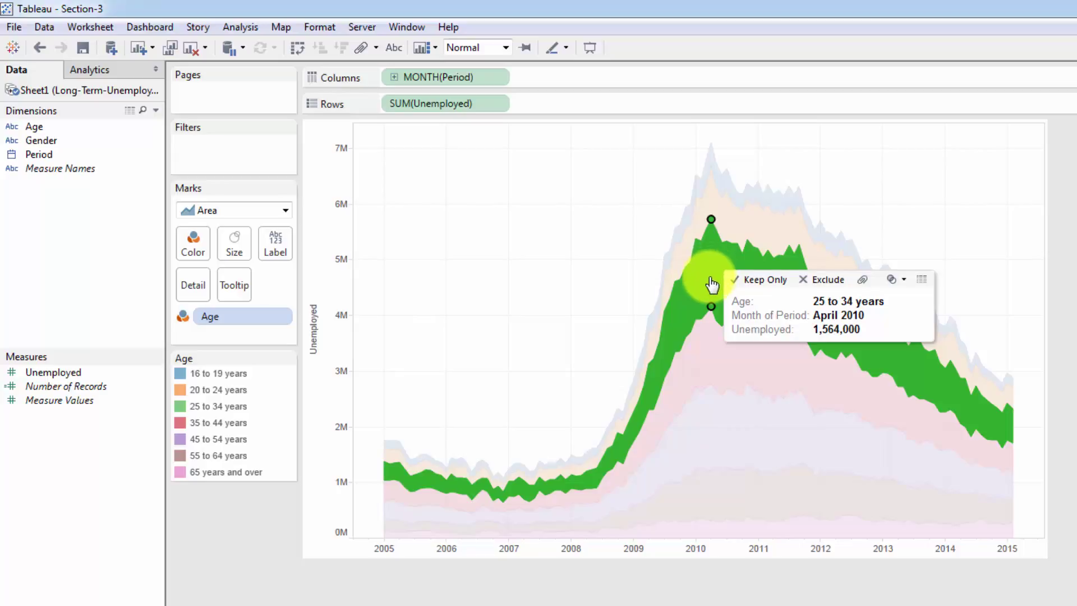
left_click(710, 284)
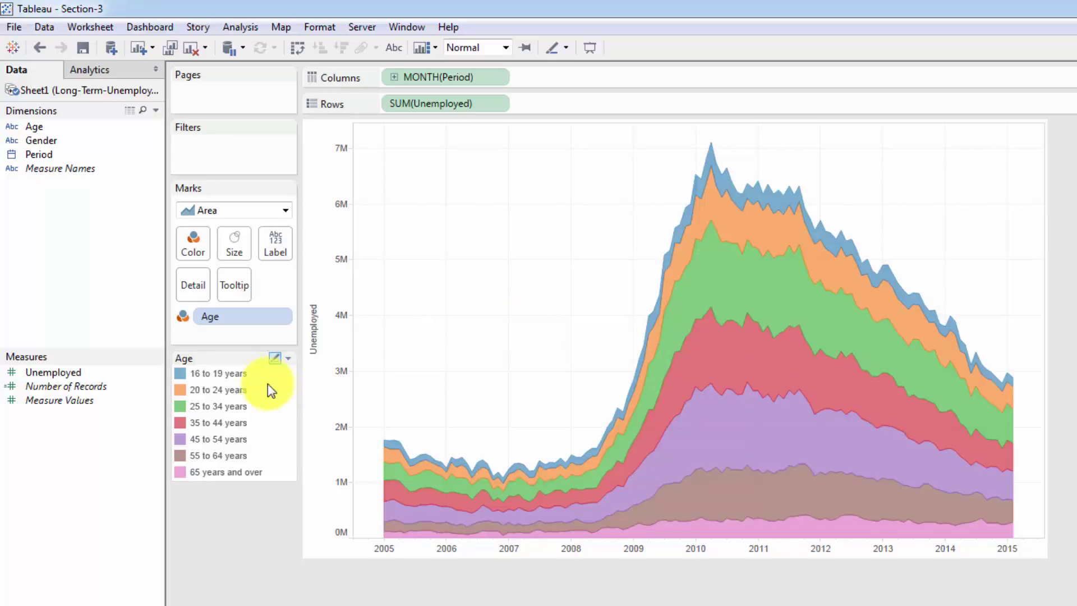
- Highlight each age band in the legend, 16 to 19 through 65 and over, then clear
left_click(220, 373)
left_click(219, 389)
left_click(220, 406)
left_click(221, 422)
left_click(220, 438)
left_click(221, 455)
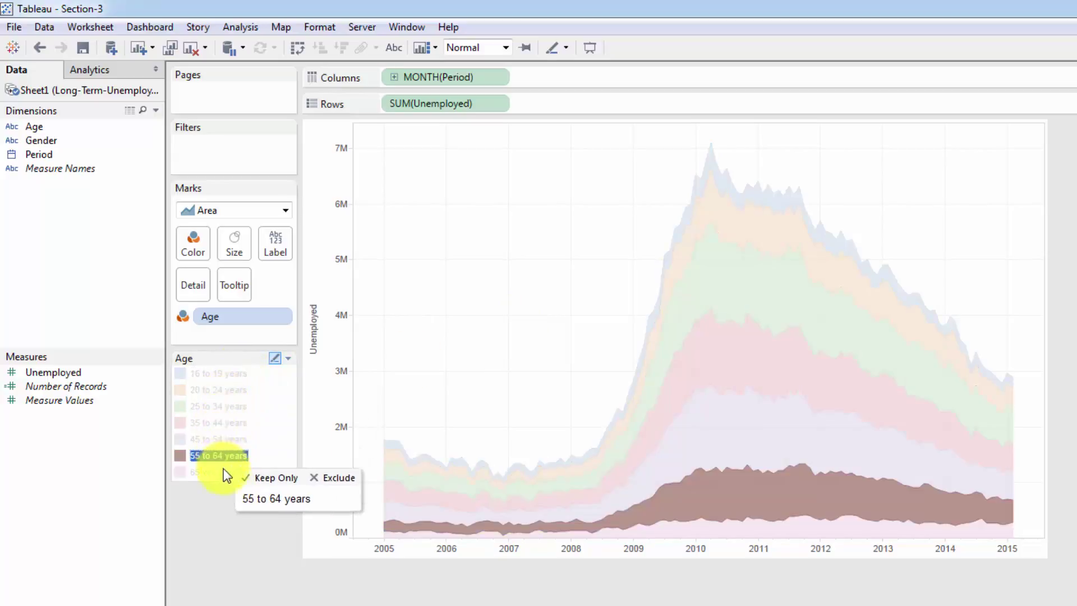
left_click(224, 472)
left_click(220, 422)
left_click(208, 405)
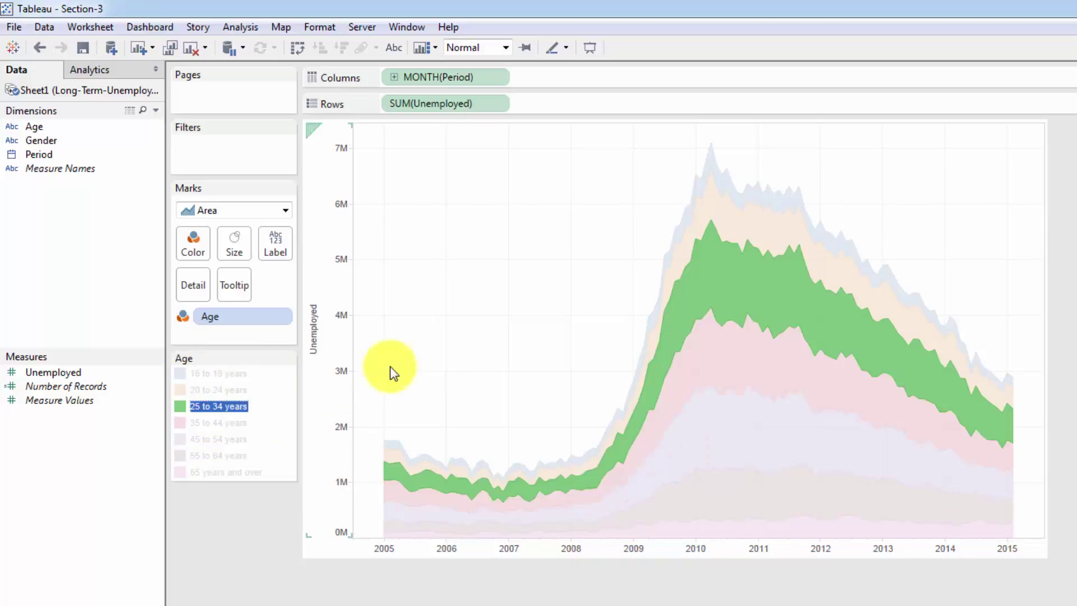
left_click(470, 263)
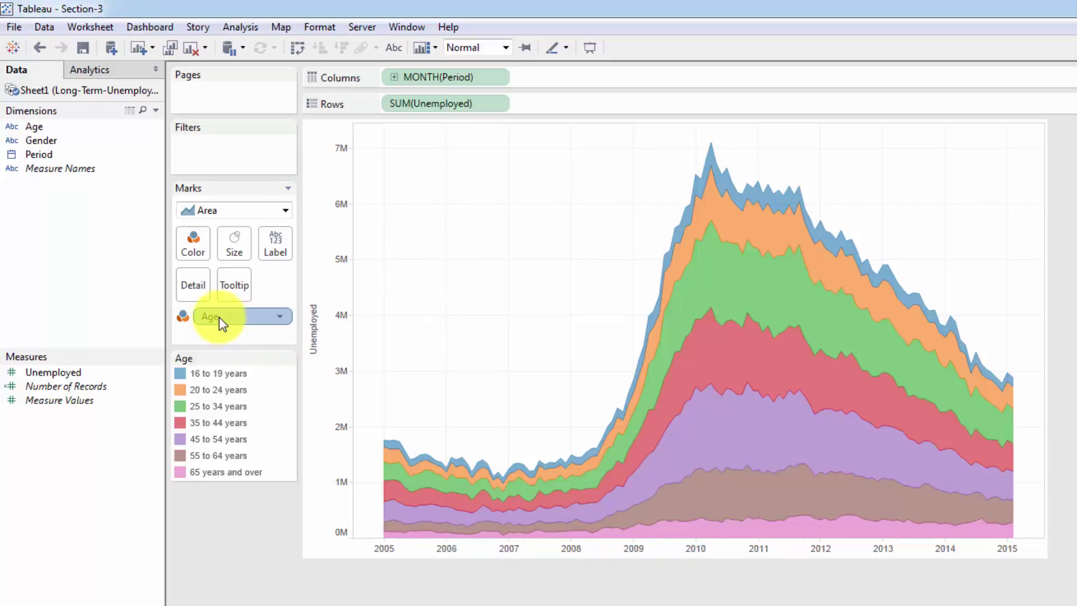
- Add Age as the band label and format the label font as bold, size 10
left_click_drag(219, 322, 270, 247)
mouse_move(771, 229)
left_click(286, 247)
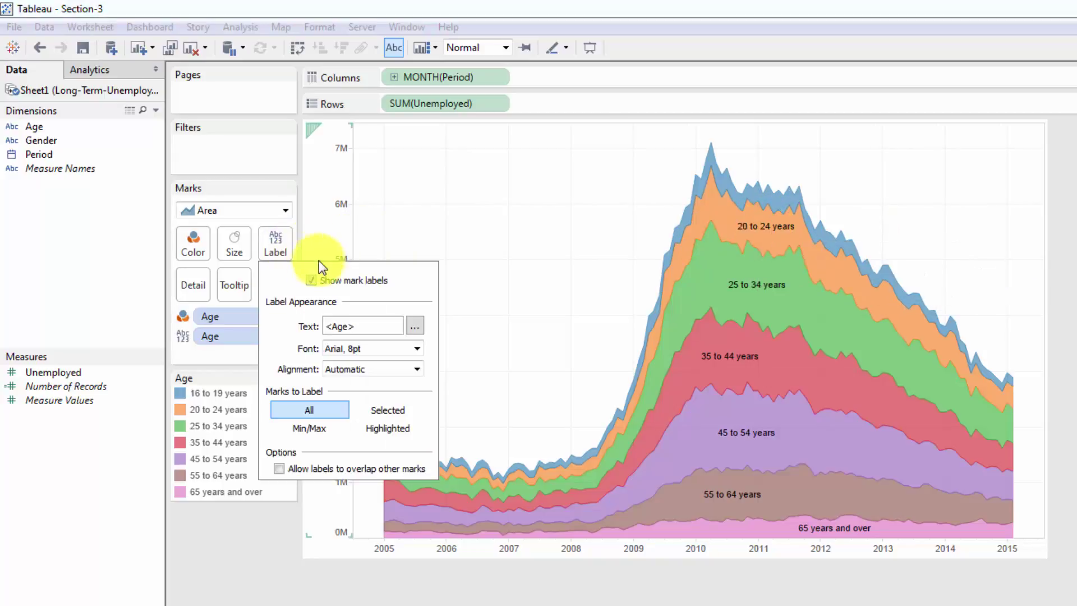
left_click(403, 348)
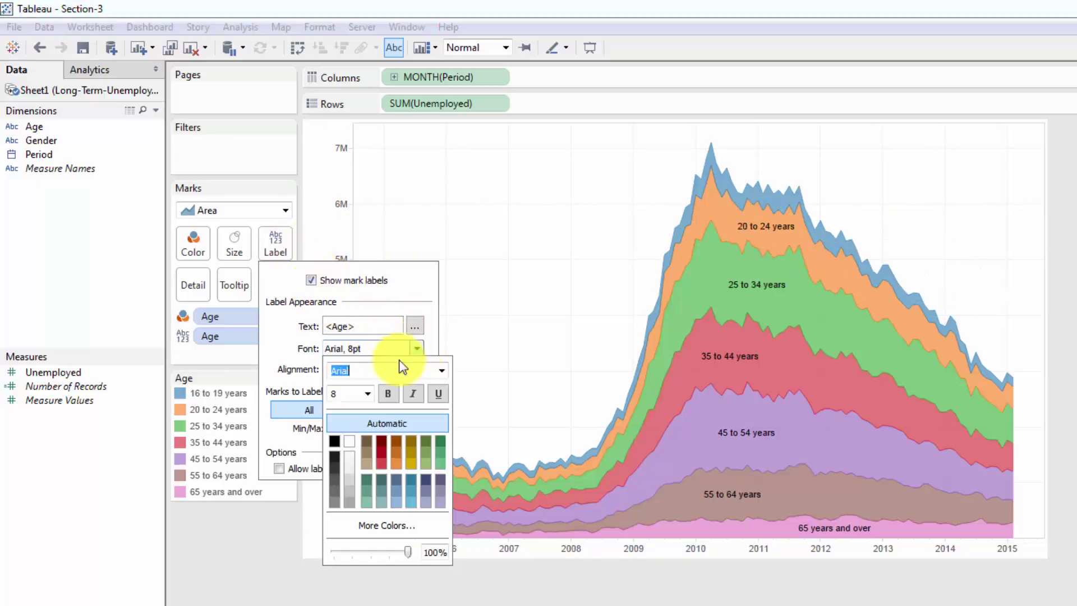
left_click(367, 393)
left_click(346, 437)
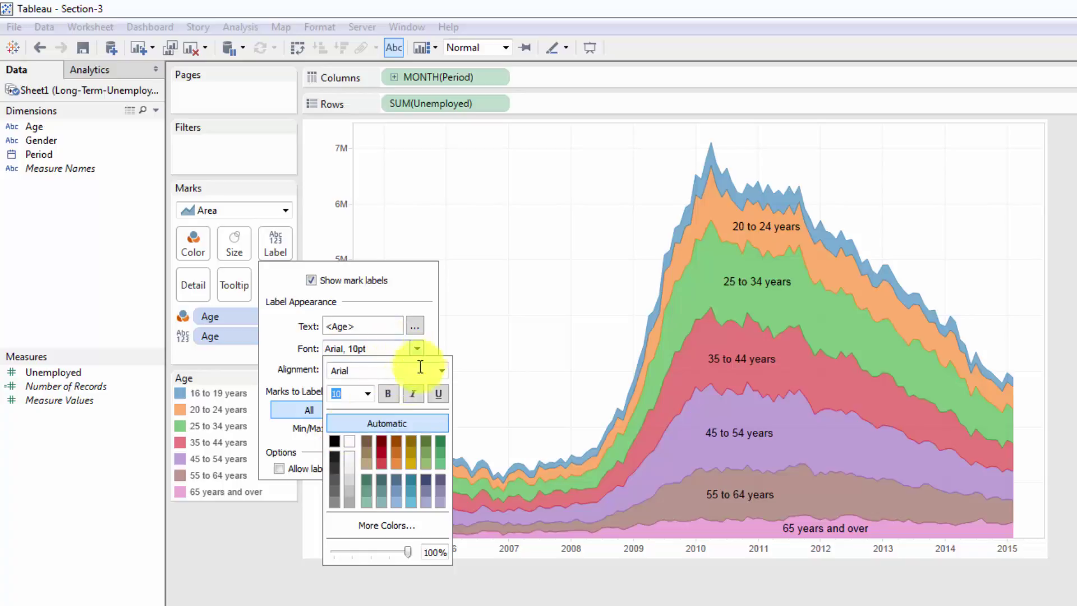
left_click(388, 393)
left_click(476, 187)
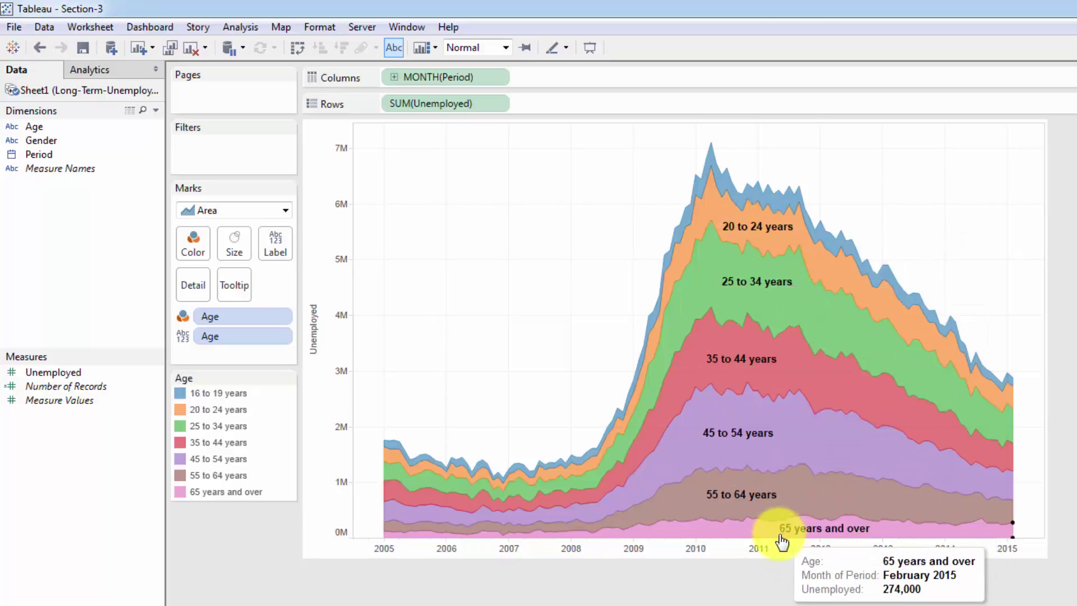
key("ctrl+z")
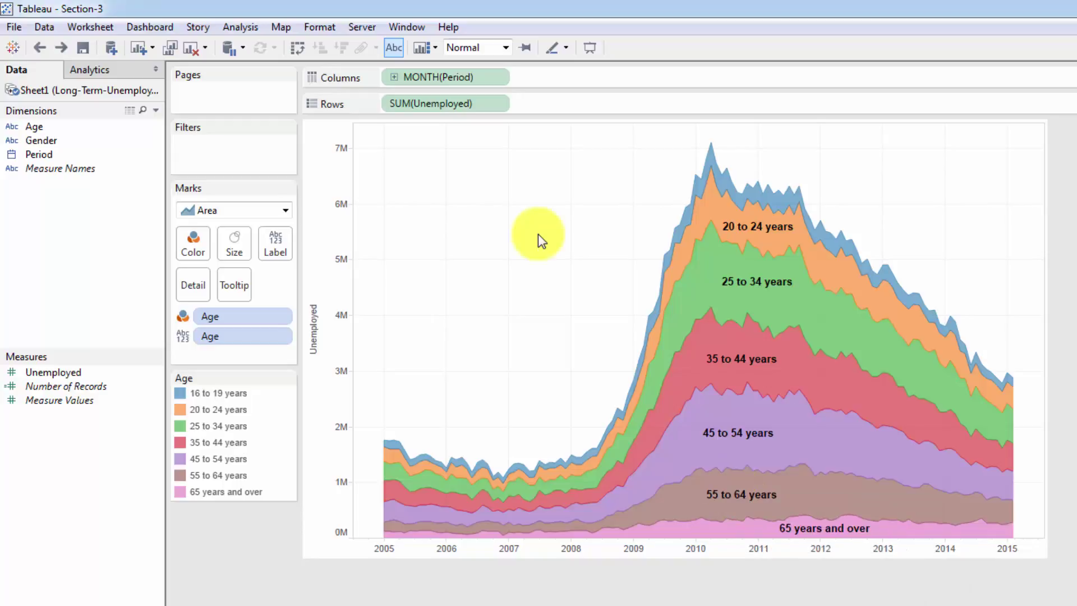